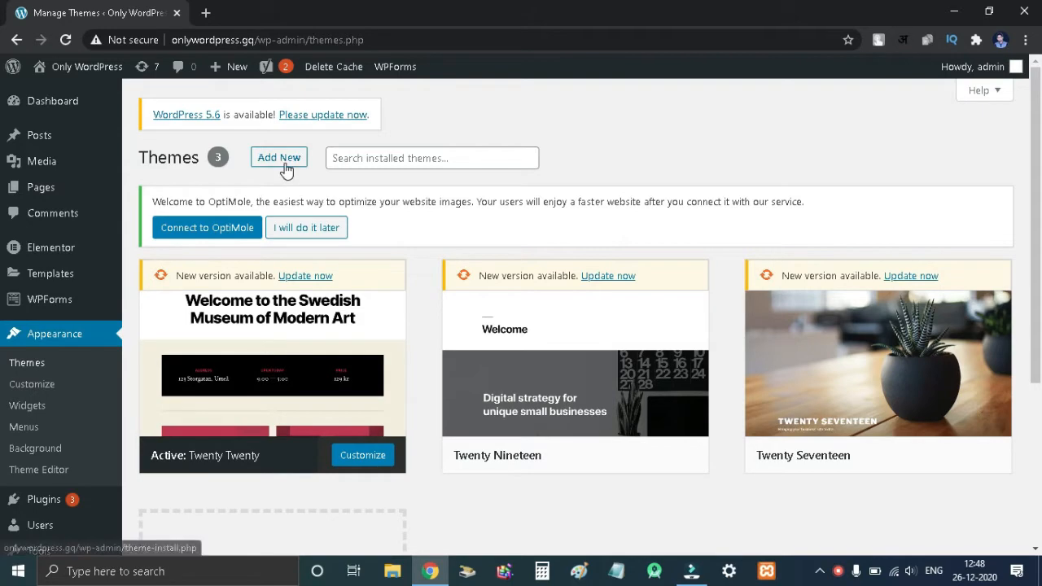
- Search the theme directory for astra, then install and activate the Astra theme
left_click(285, 166)
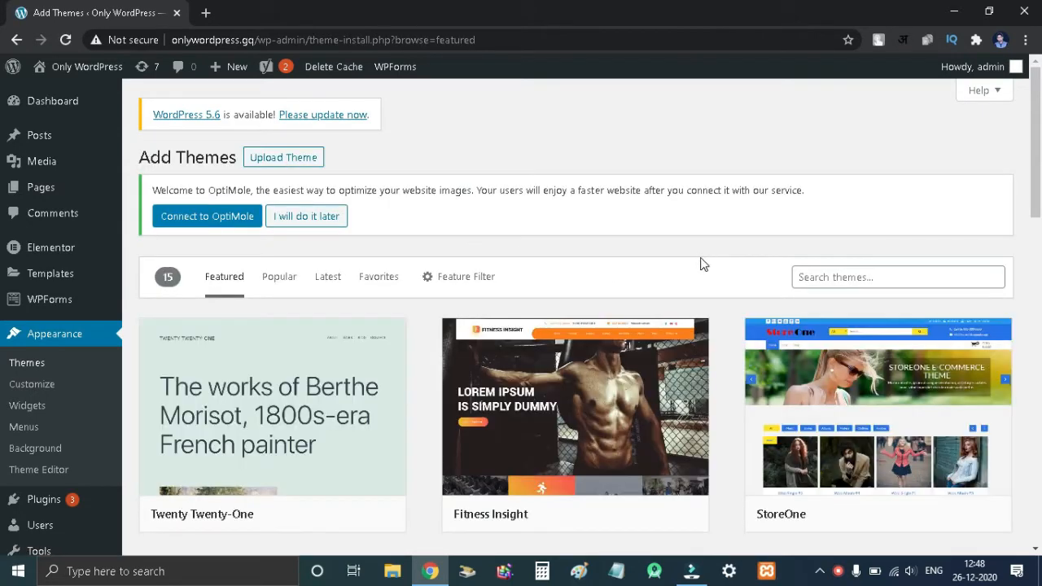
left_click(841, 277)
type("astra")
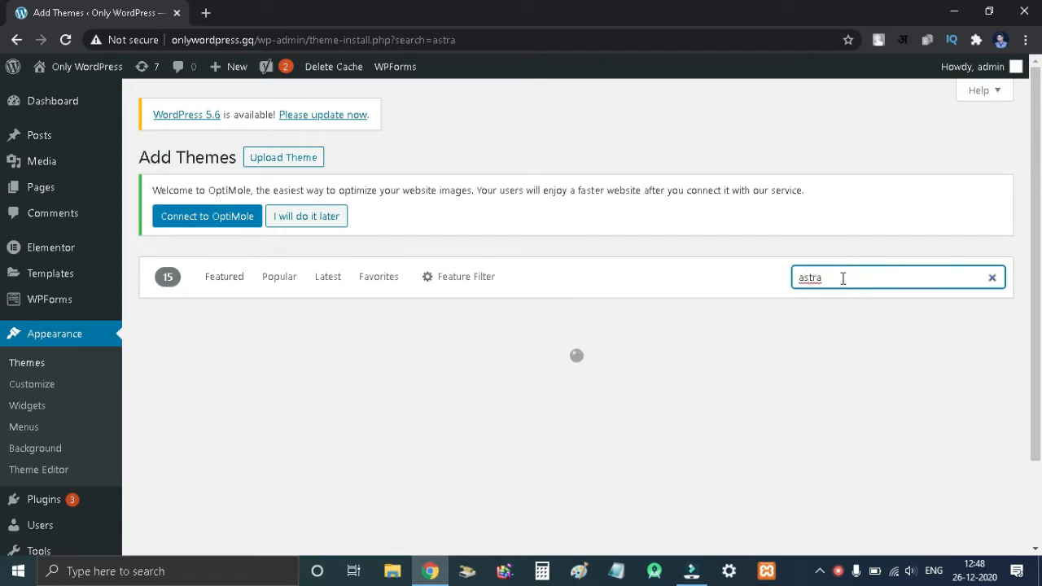
scroll(367, 341, "down", 2)
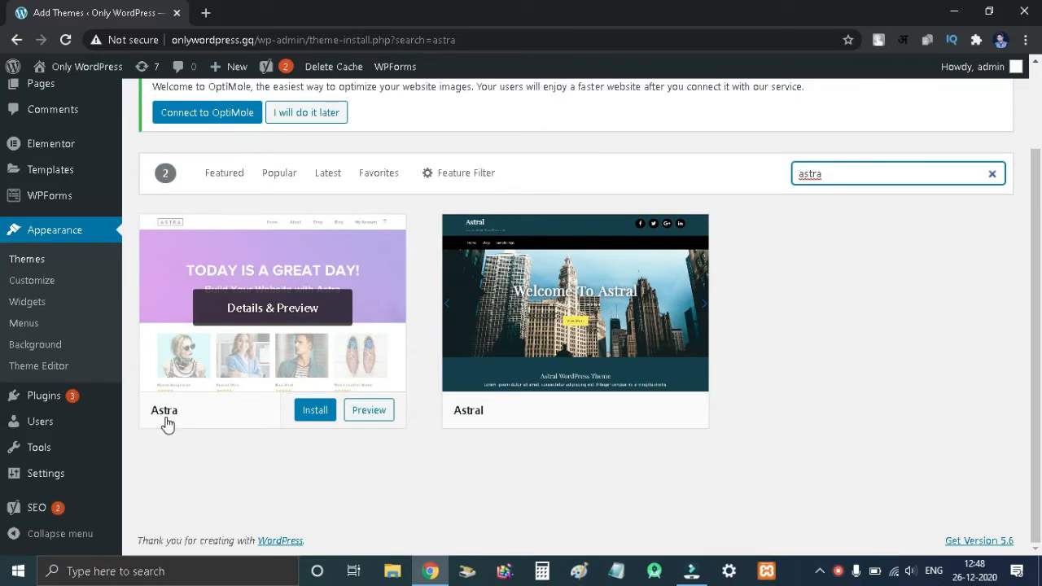
left_click(315, 413)
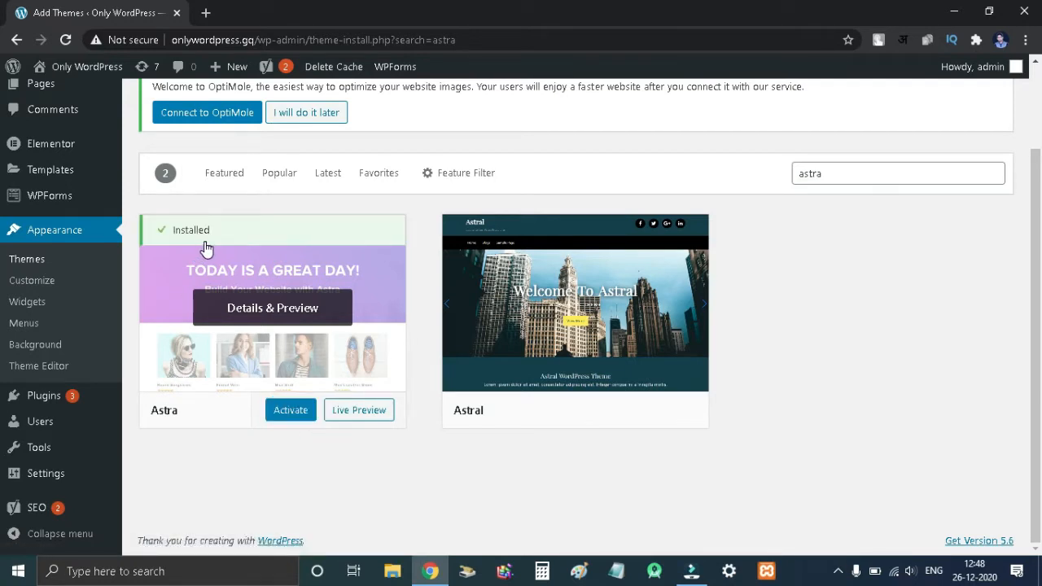
left_click(291, 414)
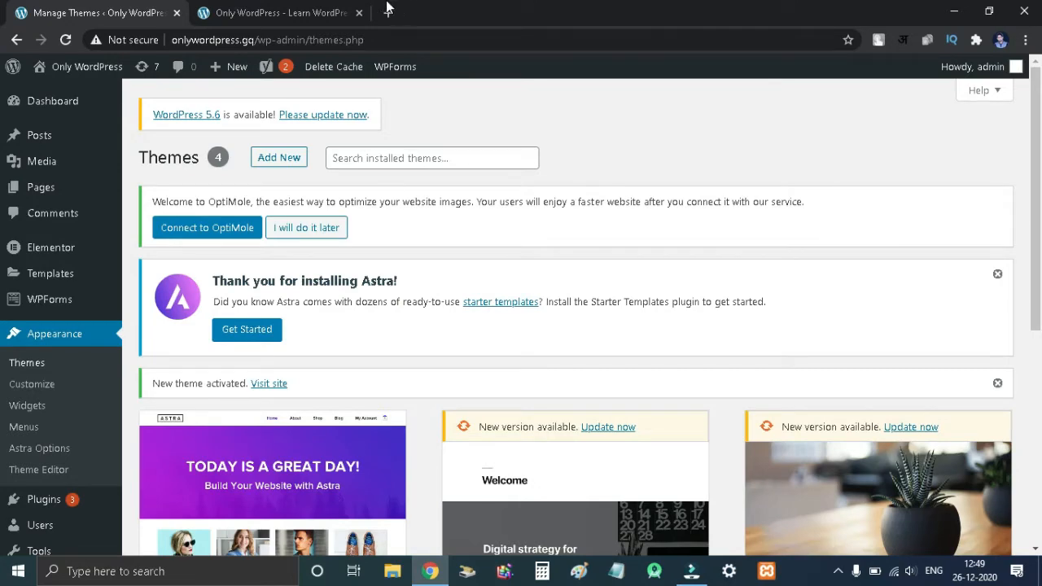
- Check the live site in the other browser tab and return to the themes page
left_click(324, 13)
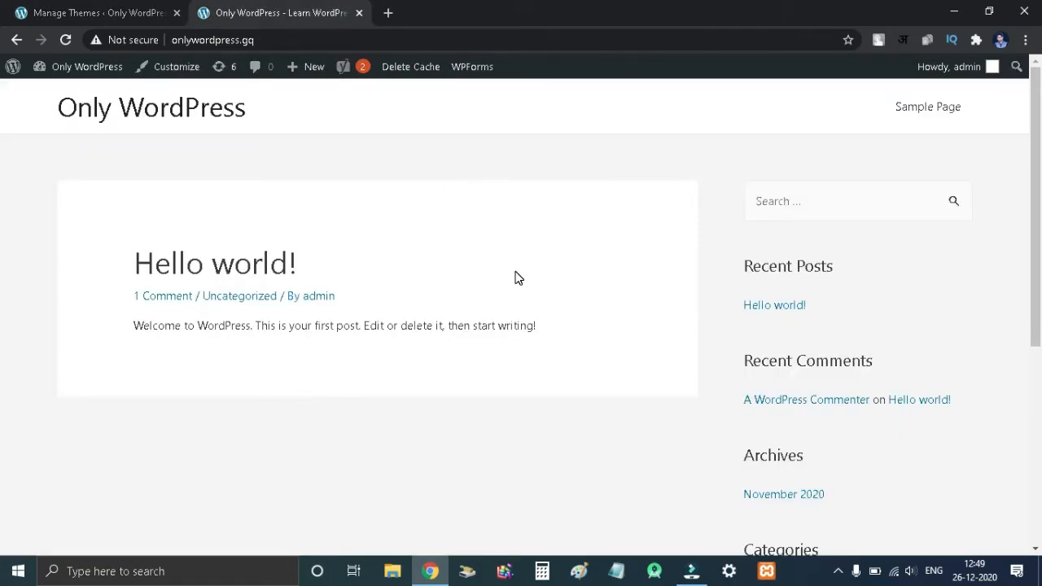
left_click(102, 10)
scroll(378, 305, "down", 1)
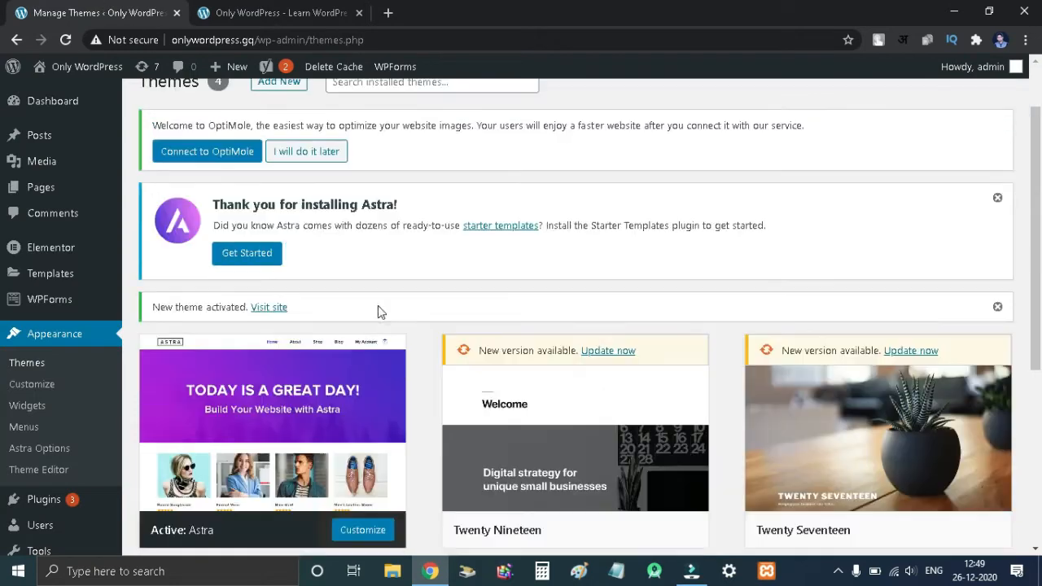
- Start the Astra starter templates setup and choose Elementor as the page builder
left_click(248, 254)
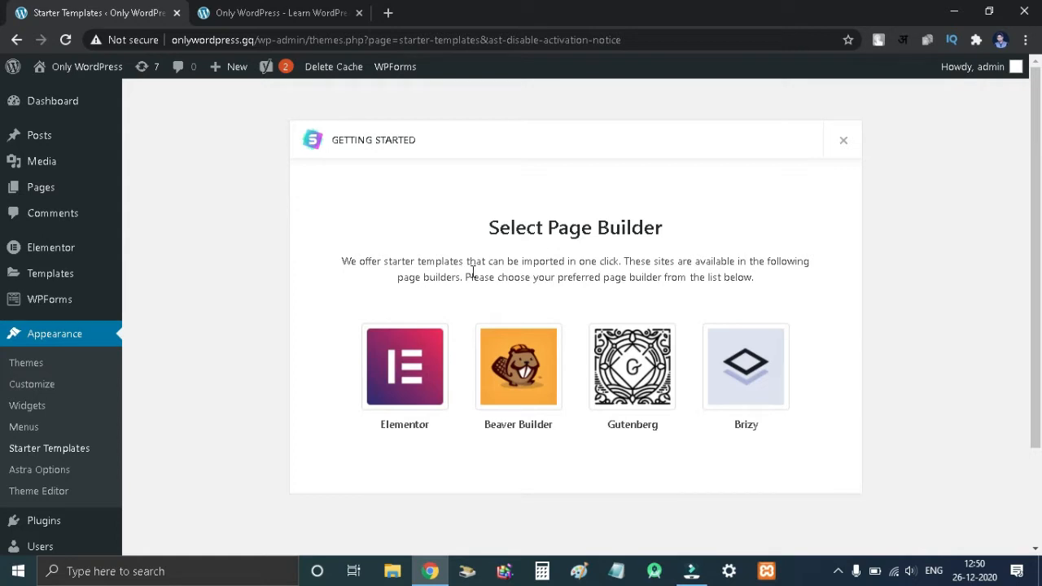
left_click(417, 365)
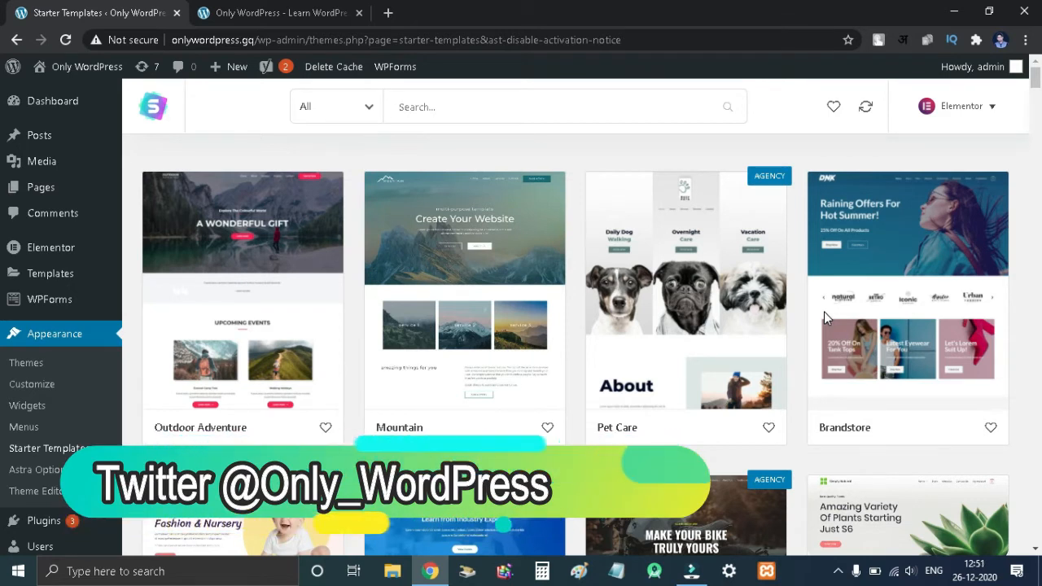
- Filter the starter templates by the Blog category and open the Fashion Lifestyle Blog template
left_click(366, 107)
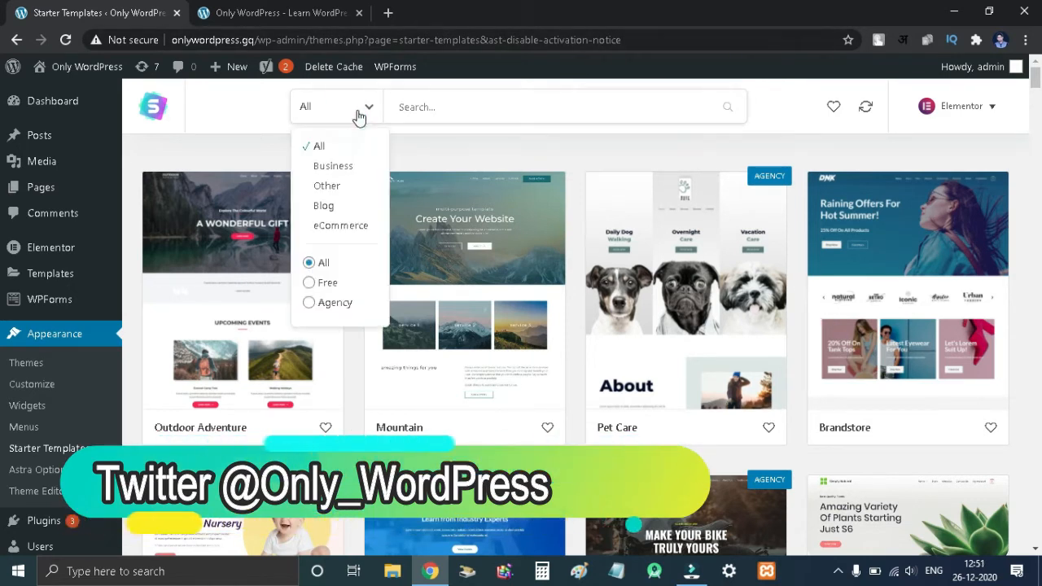
left_click(324, 207)
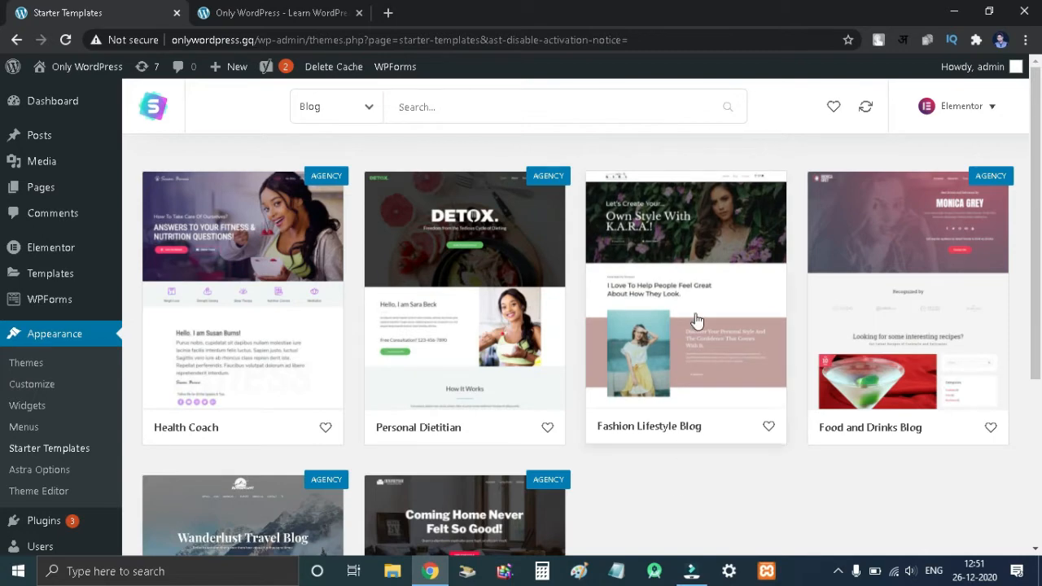
left_click(668, 269)
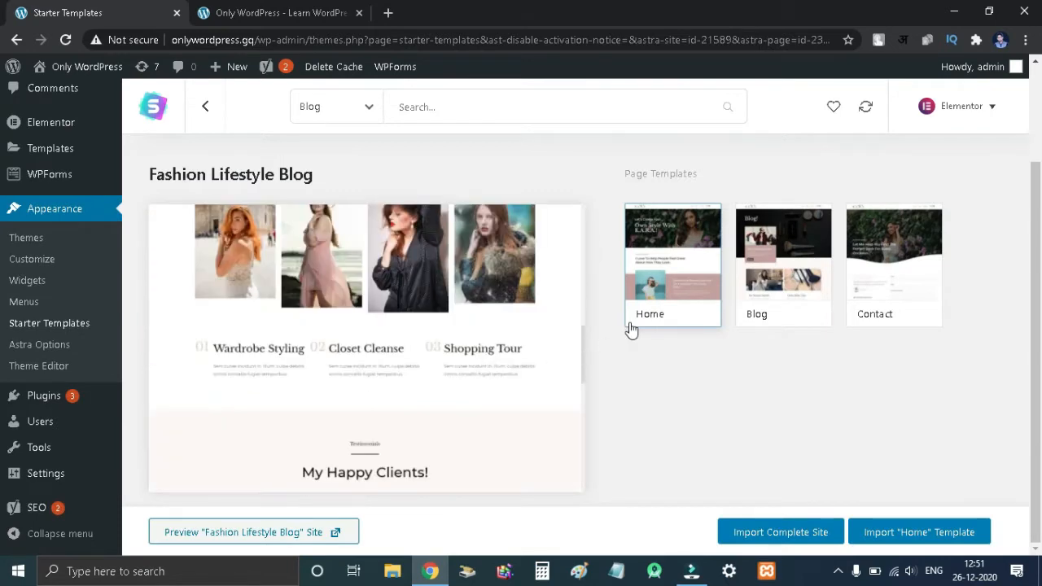
- Preview the Blog, Contact and Home page templates of Fashion Lifestyle Blog
left_click(750, 317)
left_click(879, 298)
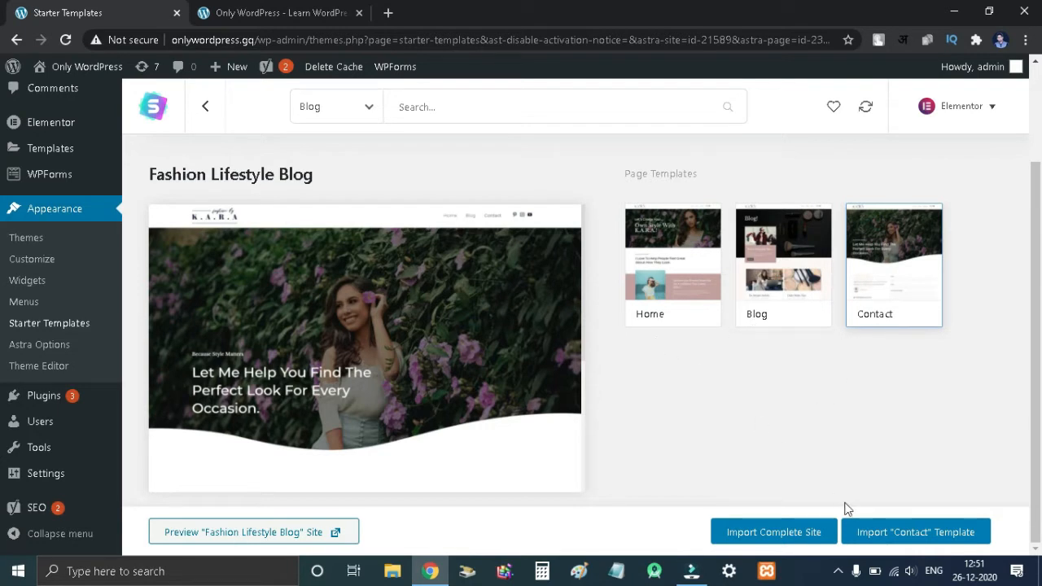
left_click(788, 312)
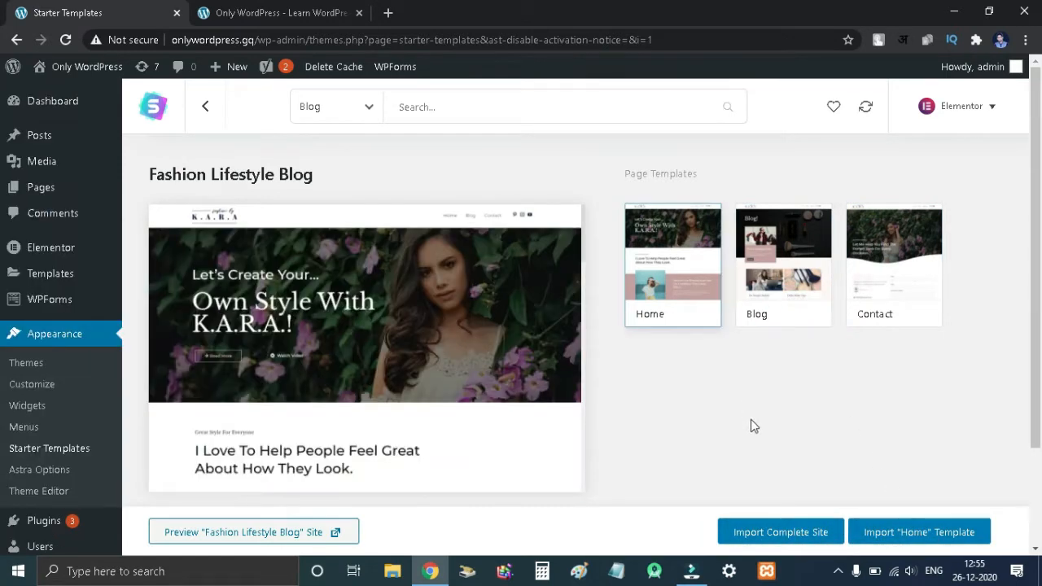
- Import the complete Fashion Lifestyle Blog site, skipping the plugin update and enabling Delete Previously Imported Site
left_click(783, 531)
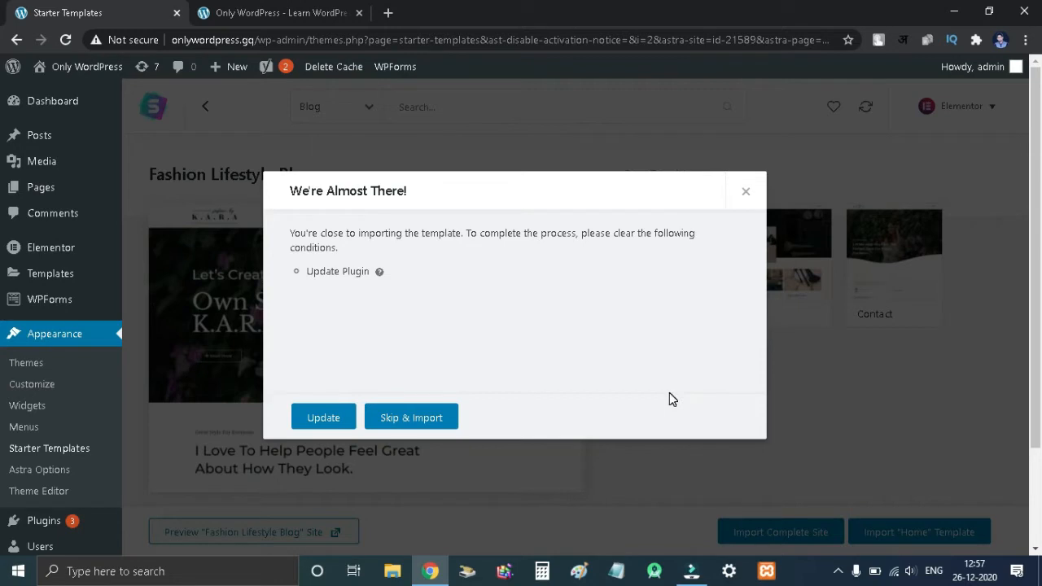
left_click(439, 424)
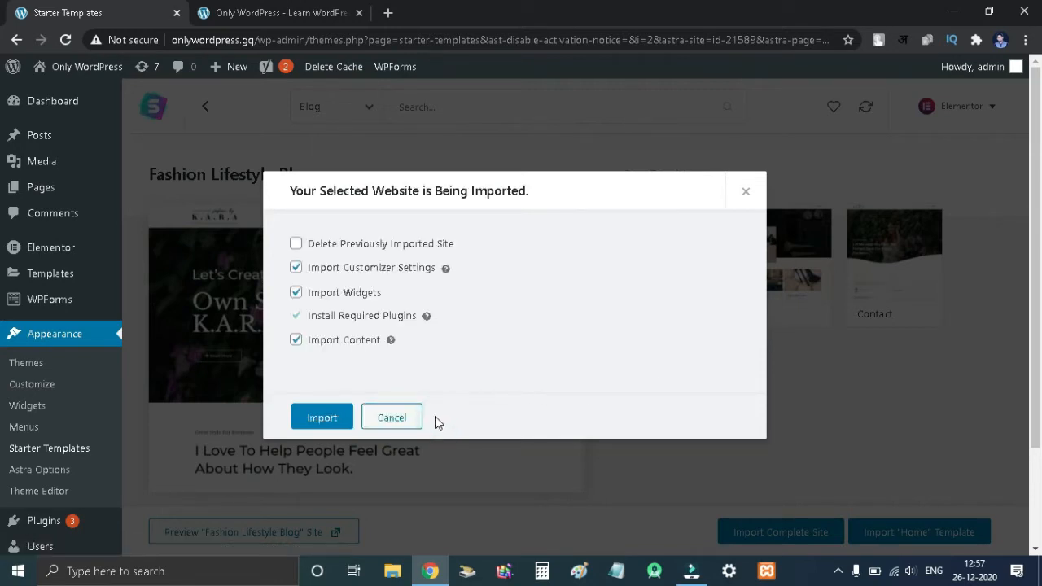
left_click(402, 245)
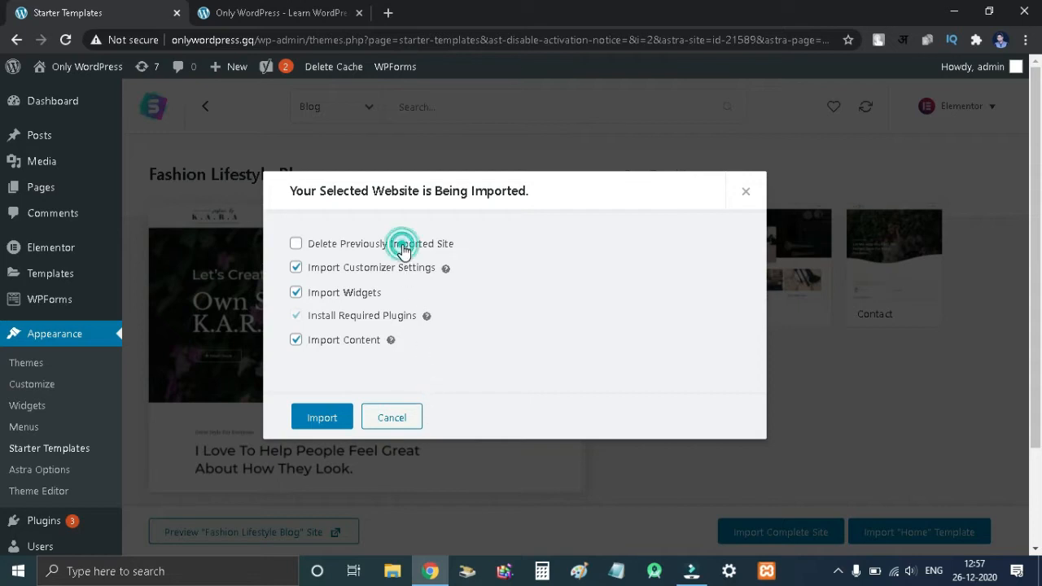
scroll(483, 349, "down", 1)
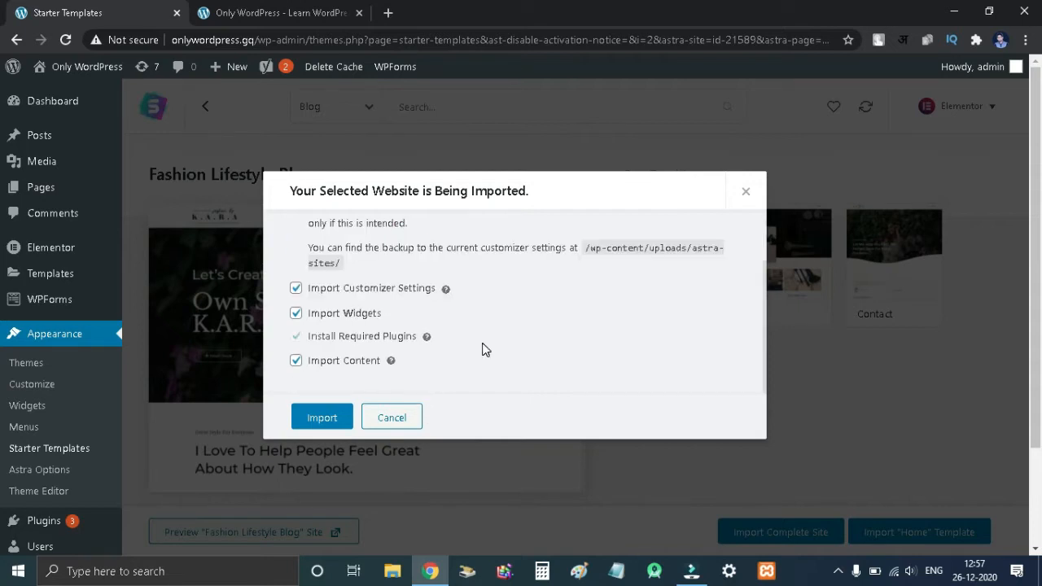
left_click(321, 418)
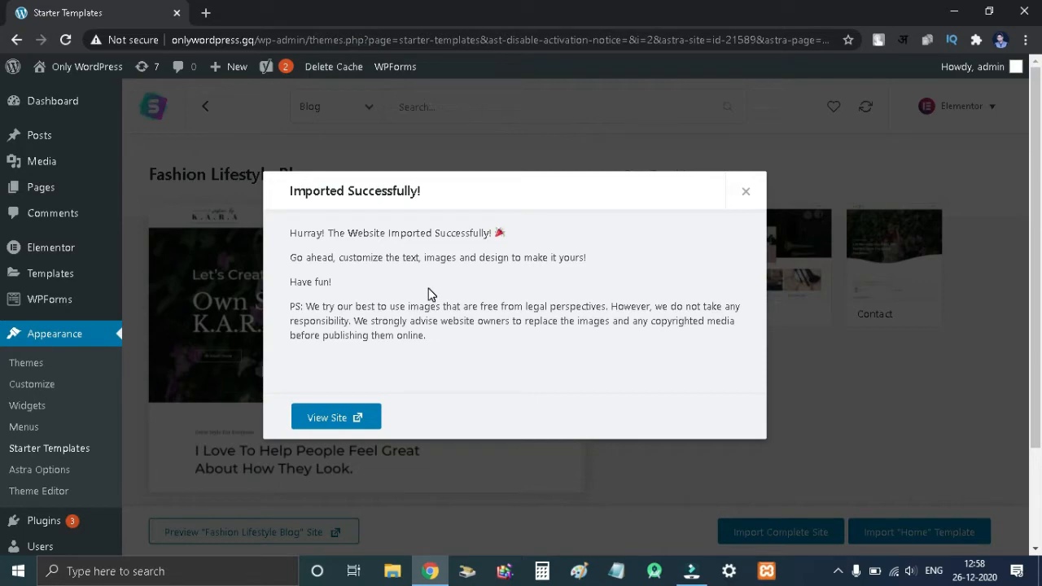
- Open the imported site and scroll through its home page
left_click(337, 419)
scroll(426, 224, "down", 12)
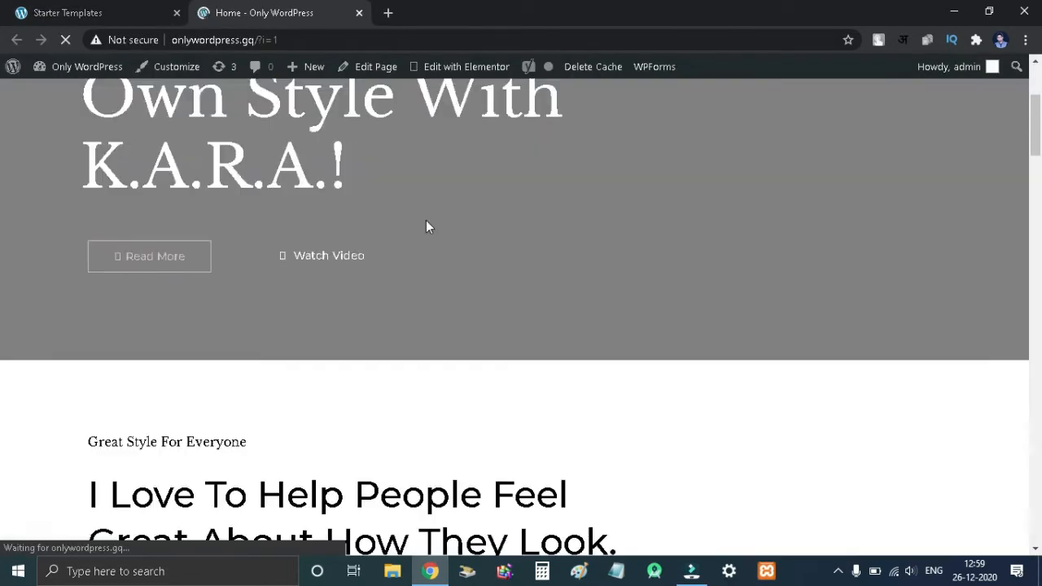
scroll(429, 228, "down", 15)
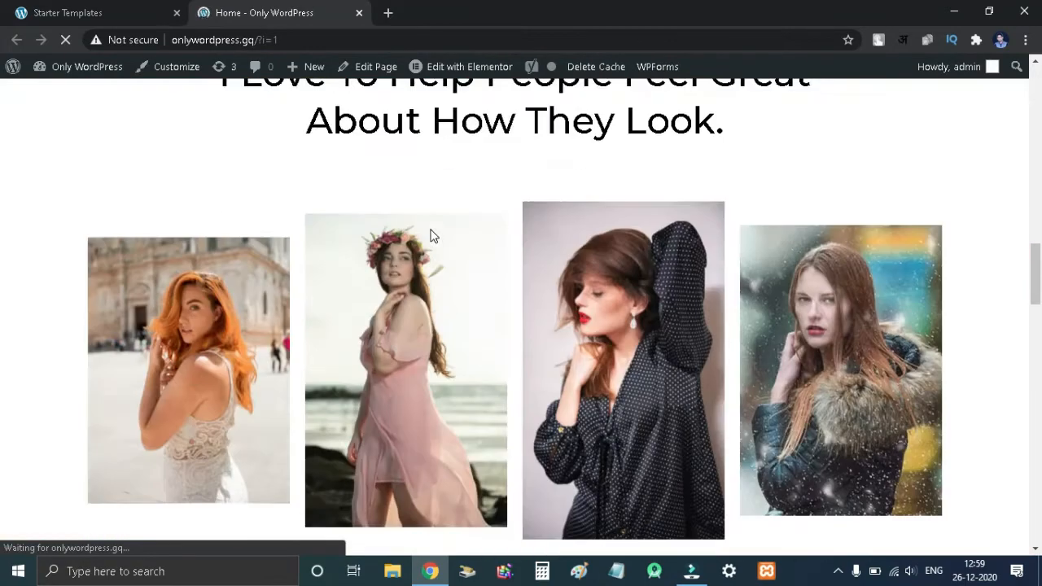
scroll(433, 236, "down", 4)
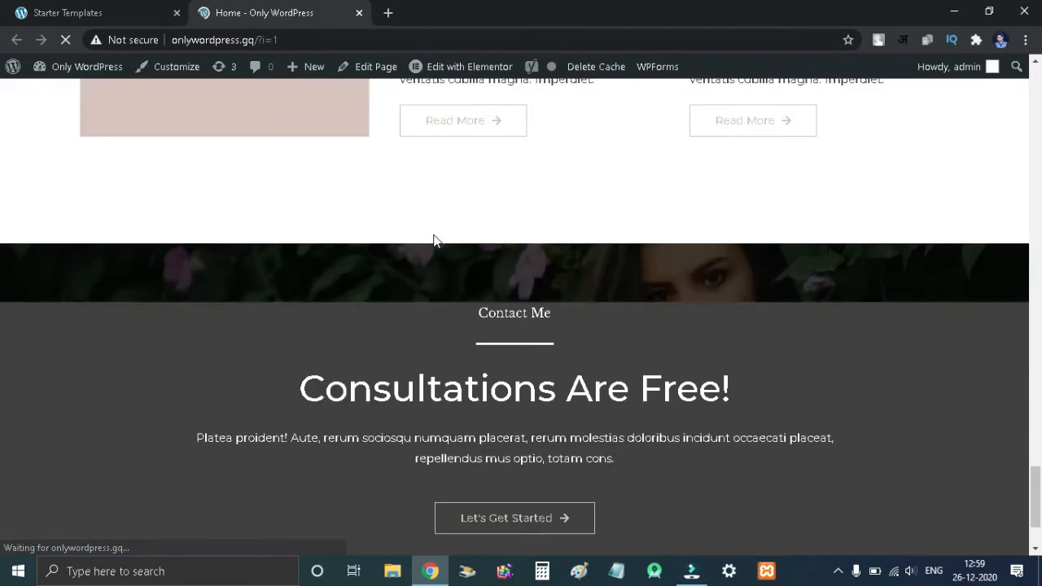
scroll(433, 236, "up", 20)
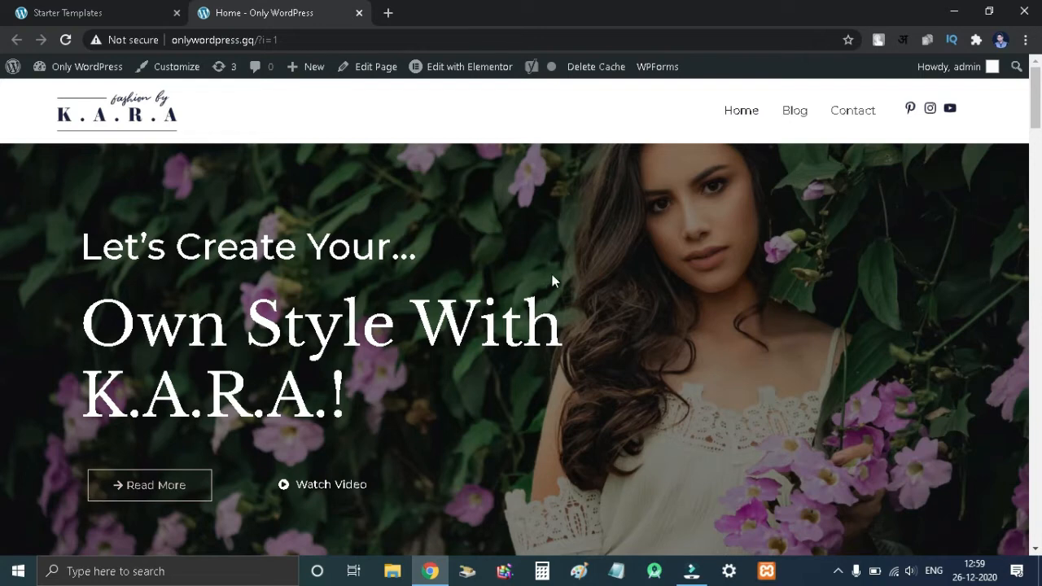
- Open the Customizer's global Base Typography settings and review the body font family and size
left_click(181, 68)
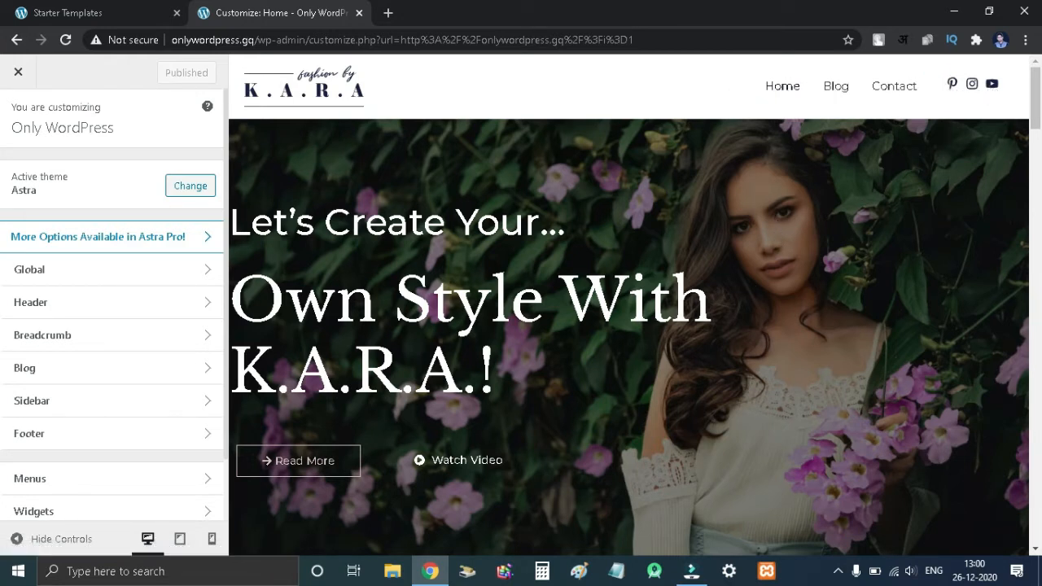
left_click(39, 271)
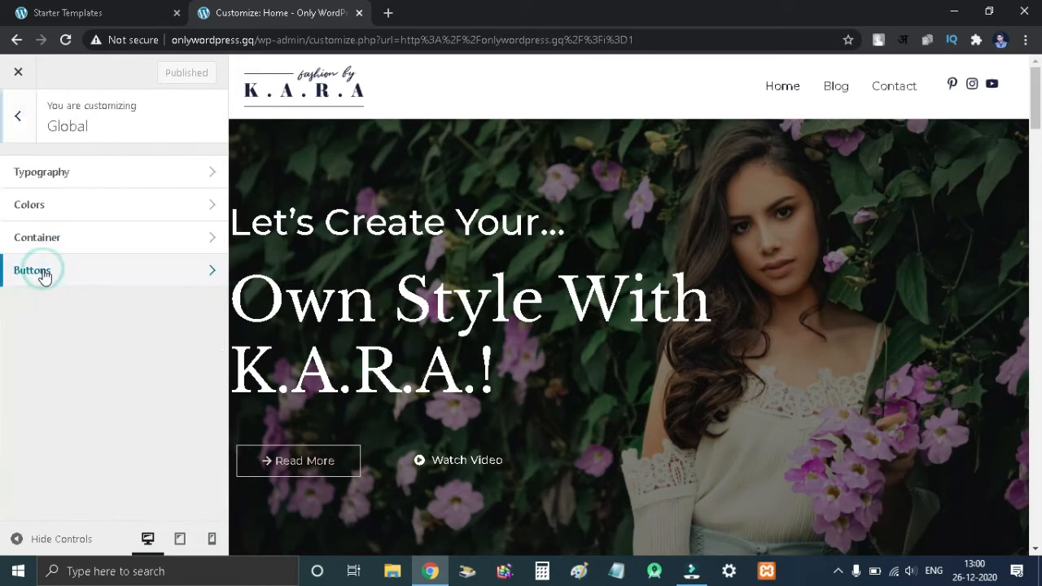
left_click(44, 184)
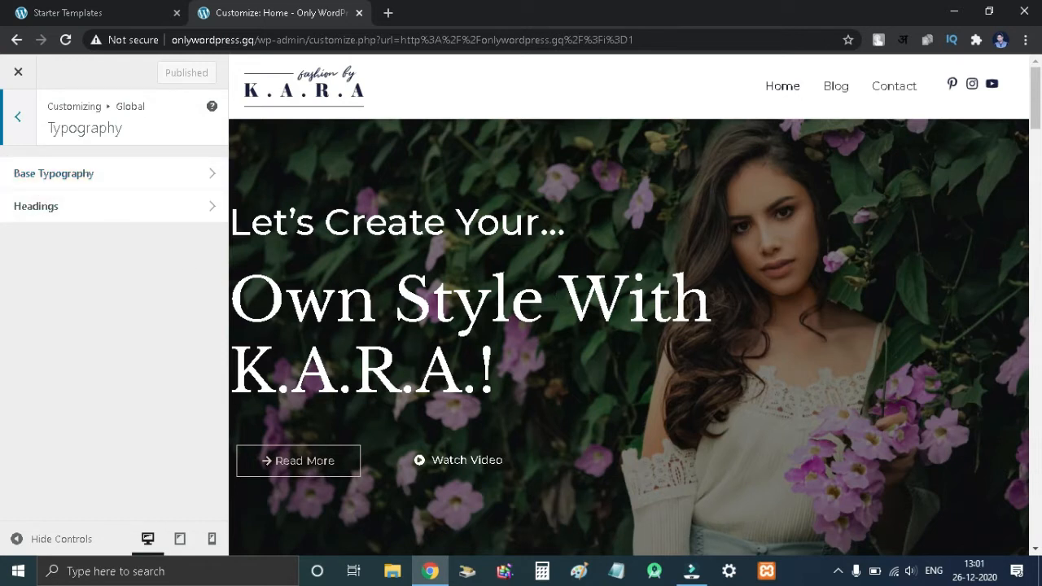
left_click(67, 176)
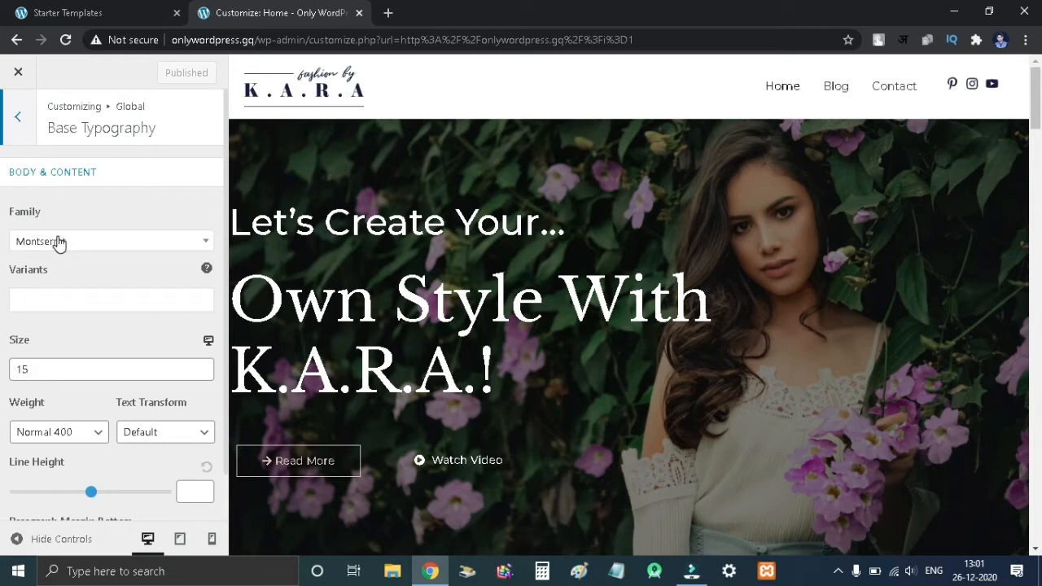
left_click(59, 238)
left_click(87, 211)
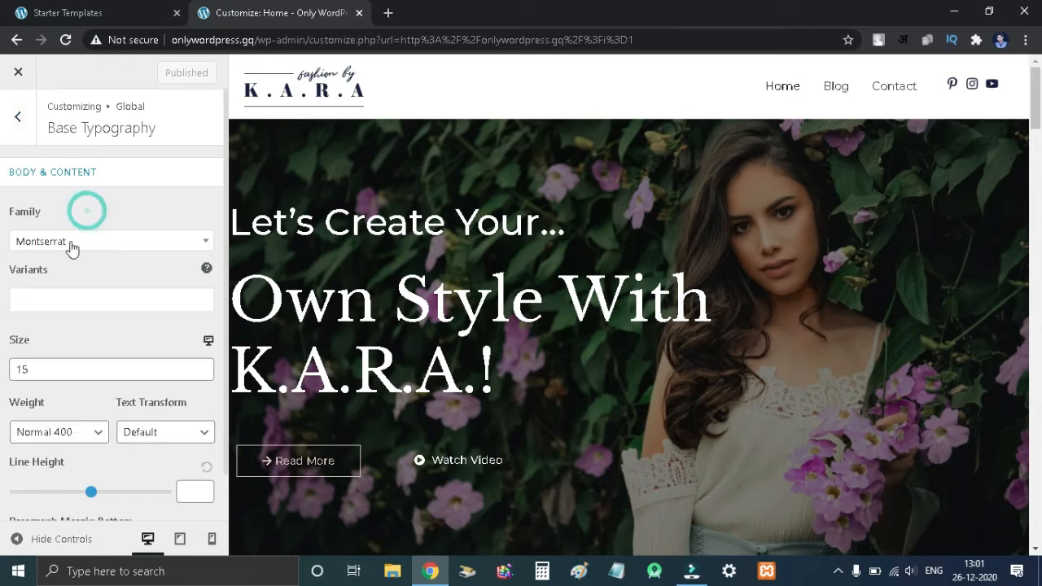
scroll(76, 328, "down", 1)
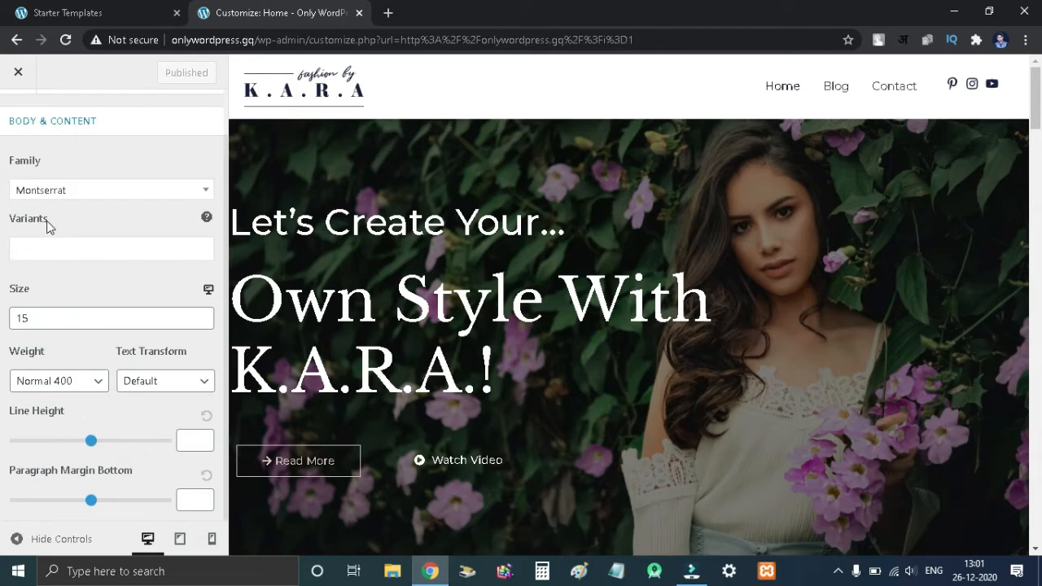
scroll(112, 353, "up", 1)
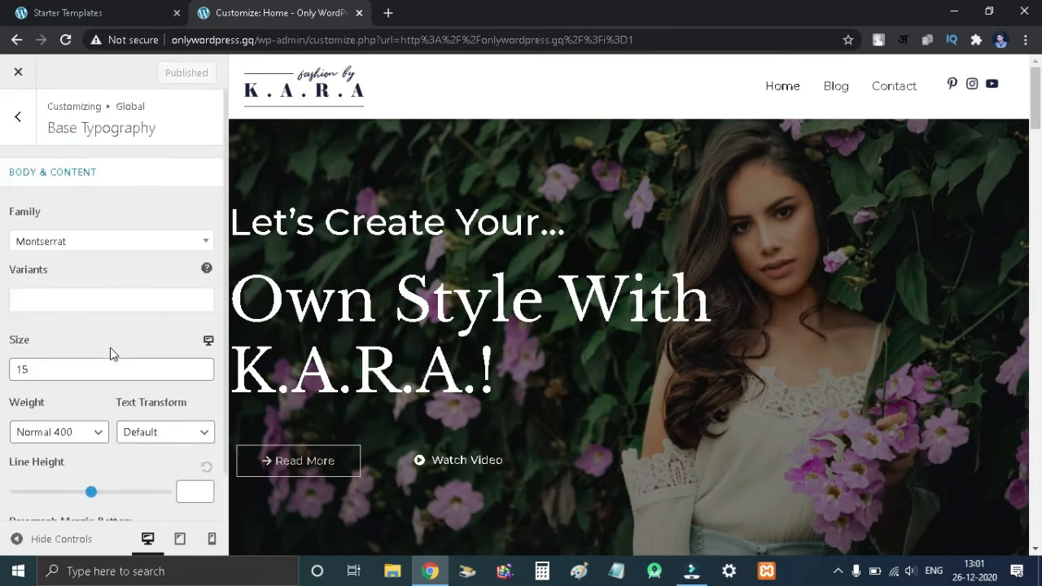
- Open the global Headings typography settings and review the heading fonts and sizes
left_click(18, 119)
left_click(59, 206)
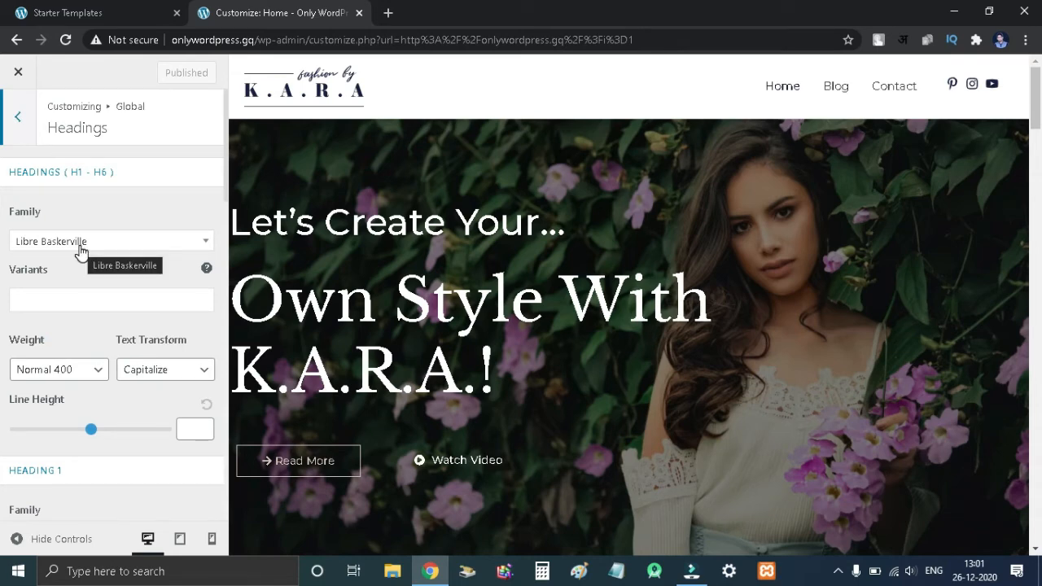
scroll(107, 367, "down", 3)
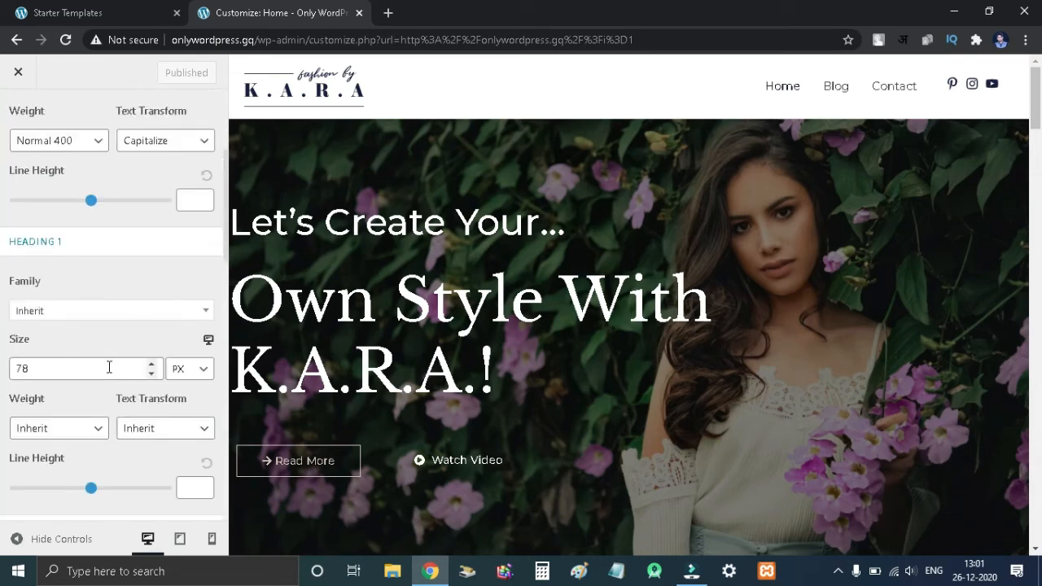
scroll(61, 284, "down", 3)
scroll(62, 301, "down", 3)
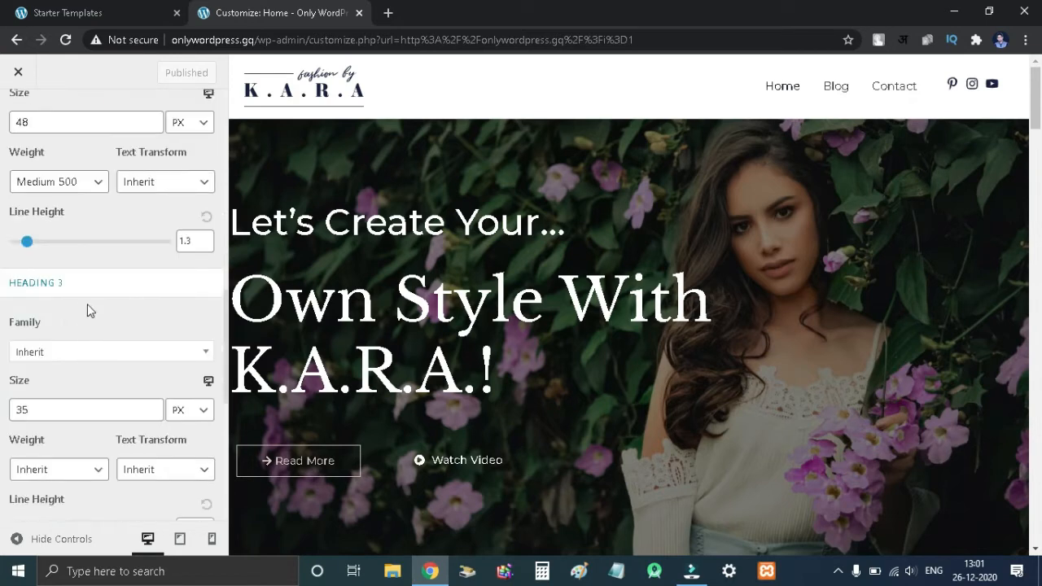
scroll(98, 332, "up", 3)
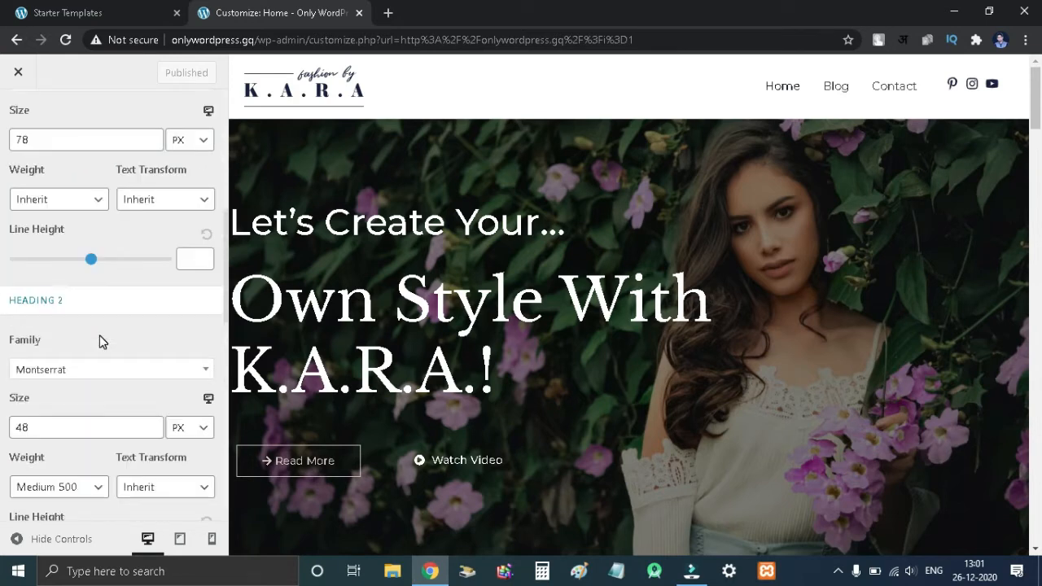
- Open the global Base Colors settings in the Customizer
key("Escape")
left_click(79, 216)
left_click(96, 183)
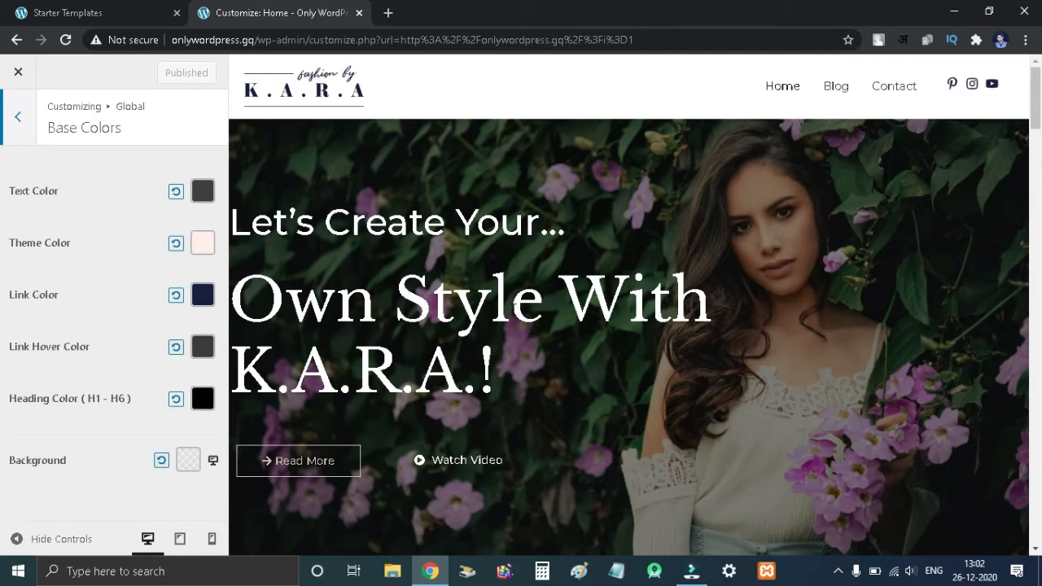
- Set the global container width to 1478 and change its layout to Full Width / Stretched
left_click(14, 129)
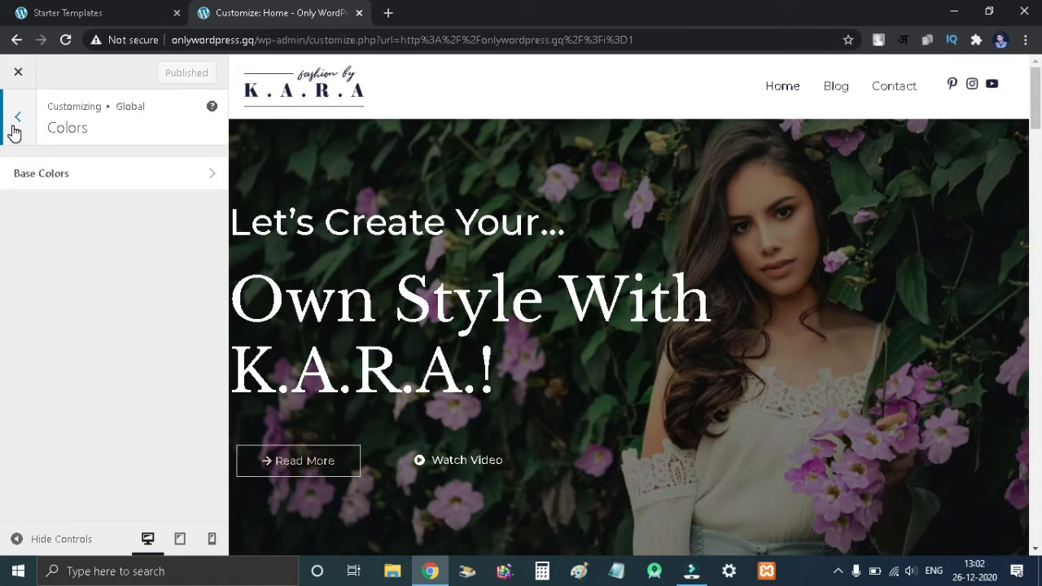
left_click(14, 130)
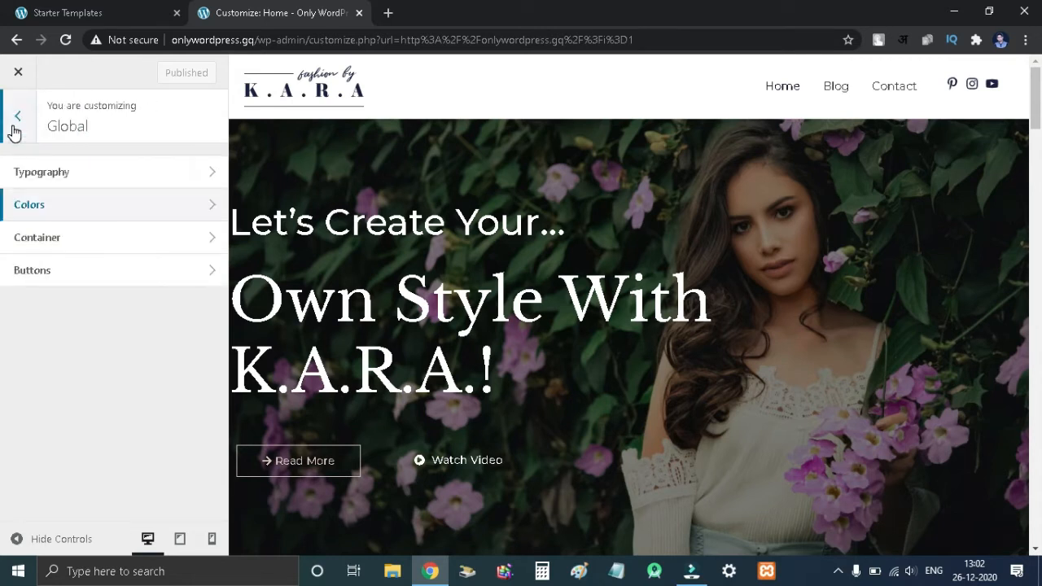
left_click(55, 242)
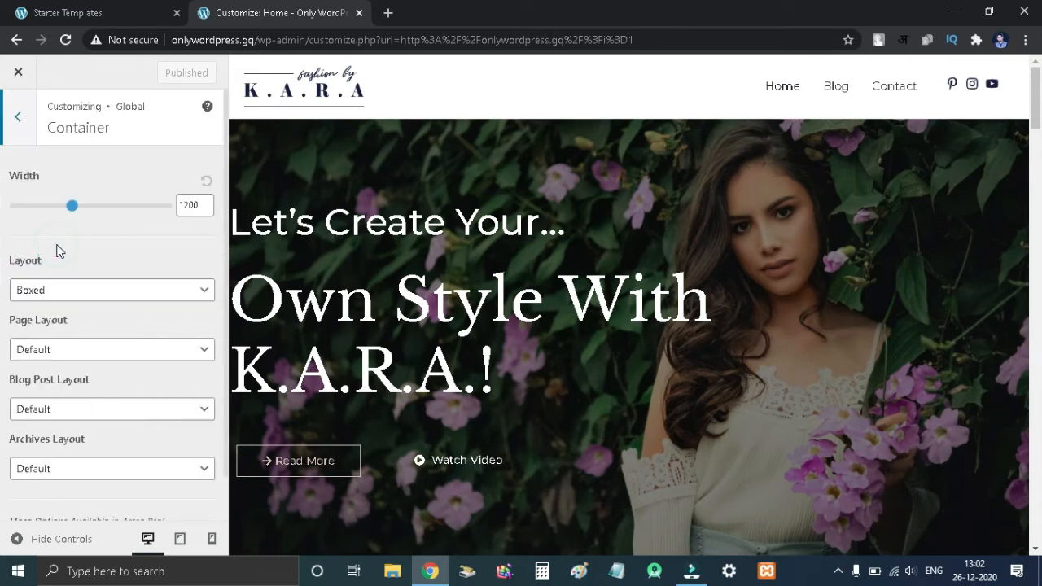
left_click_drag(74, 214, 110, 214)
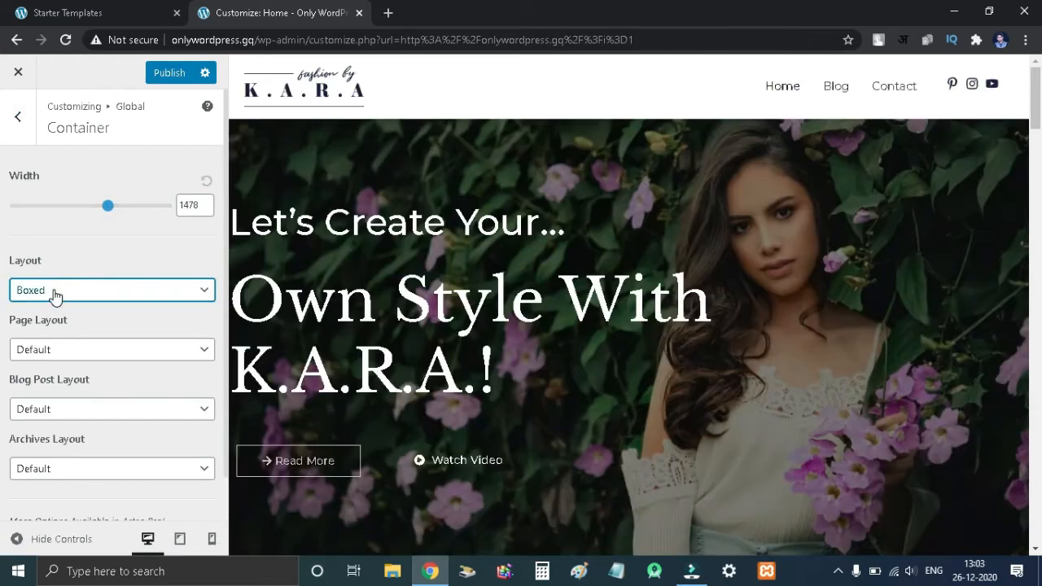
left_click(51, 293)
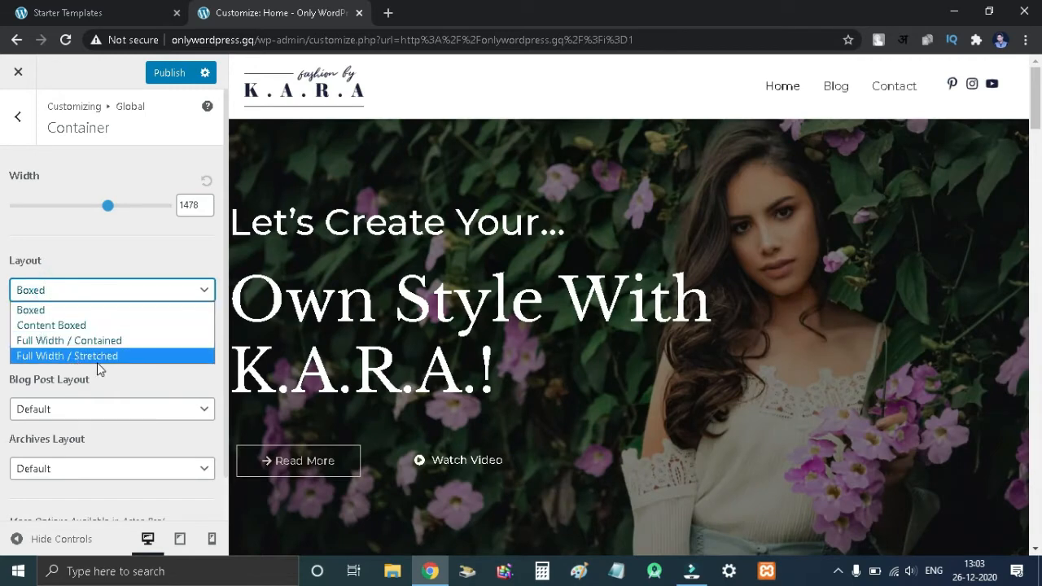
left_click(143, 362)
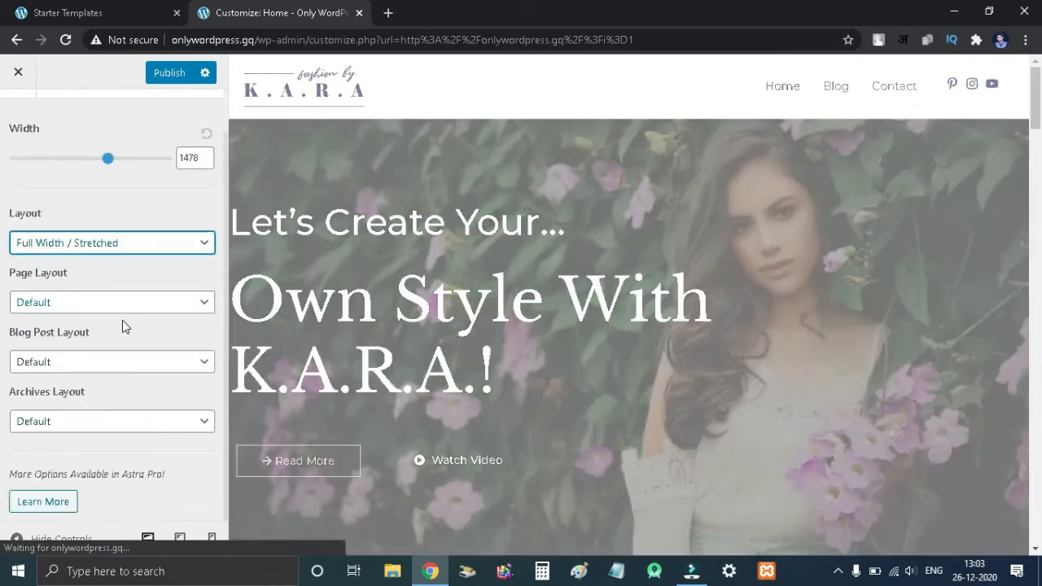
- Open the global Buttons settings and review the button colors, typography and padding
left_click(18, 119)
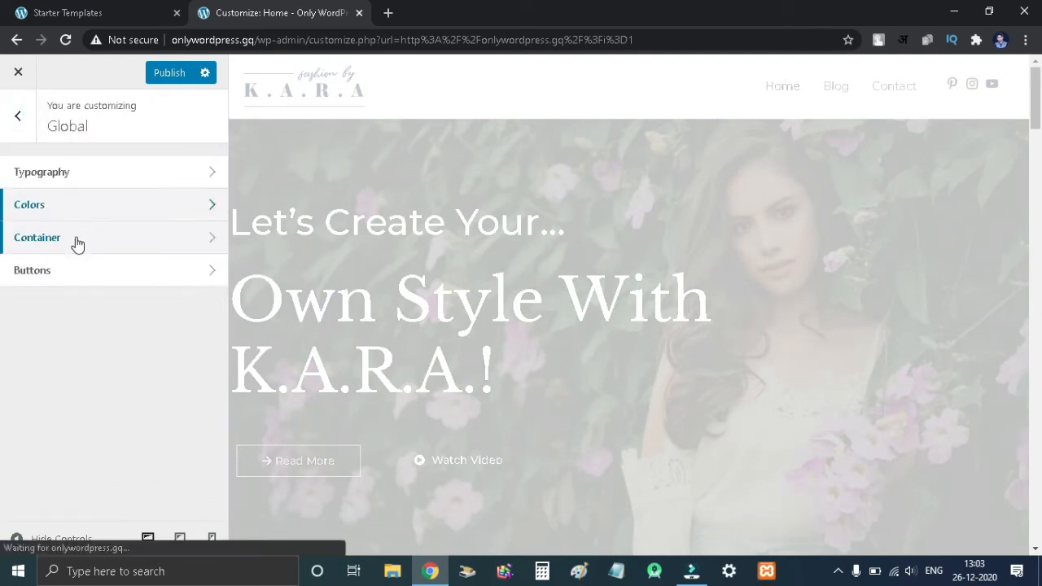
left_click(72, 279)
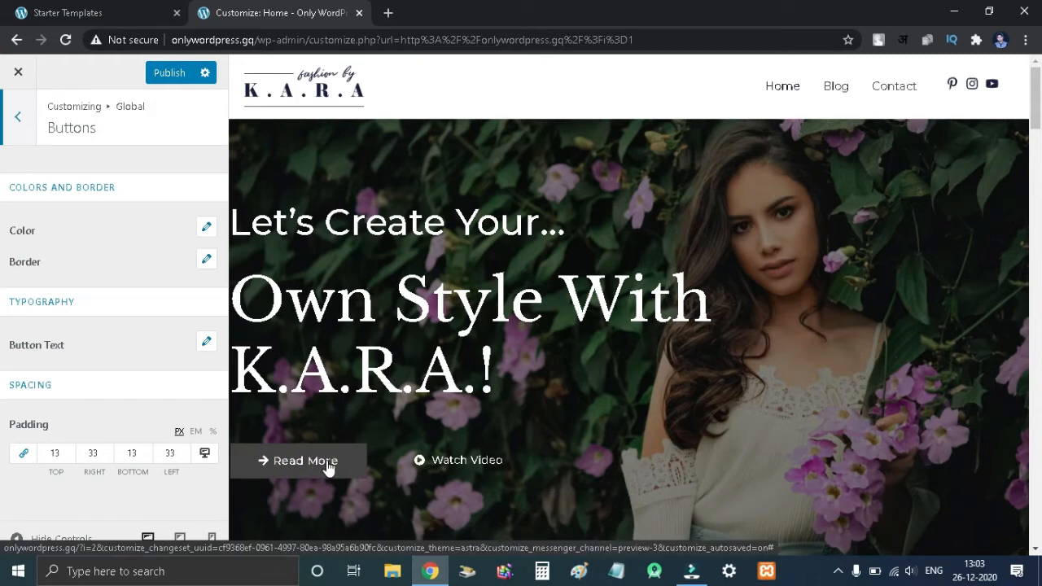
left_click(20, 139)
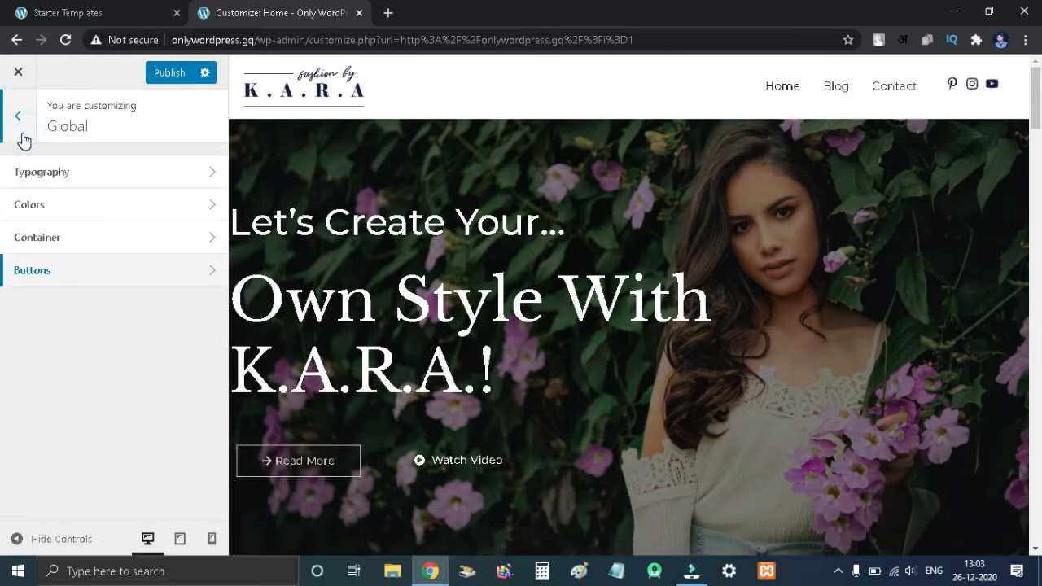
- Open the Header's Site Identity settings and scroll through the logo, icon, title and tagline options
left_click(19, 137)
left_click(44, 301)
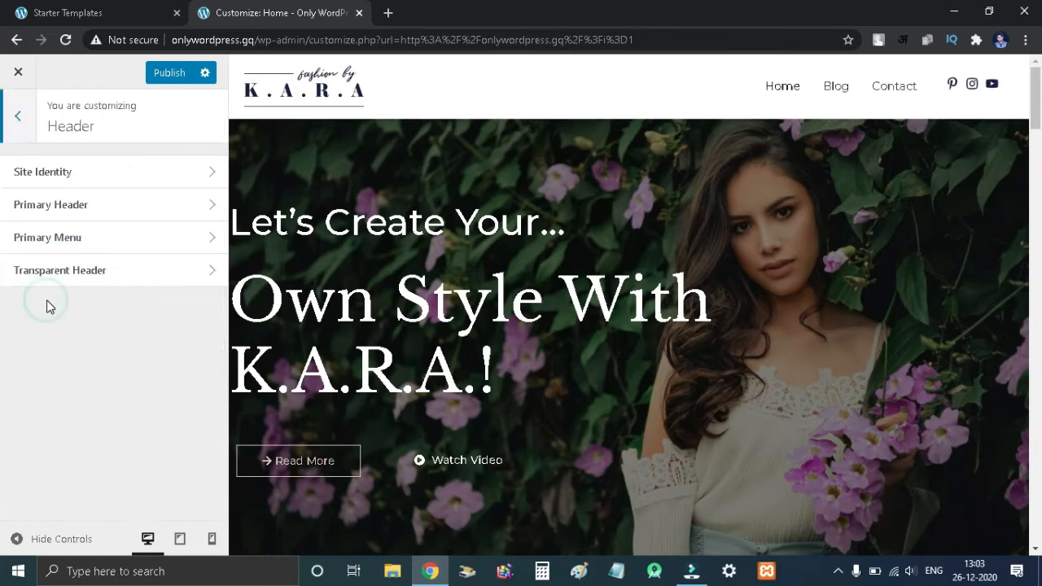
left_click(84, 179)
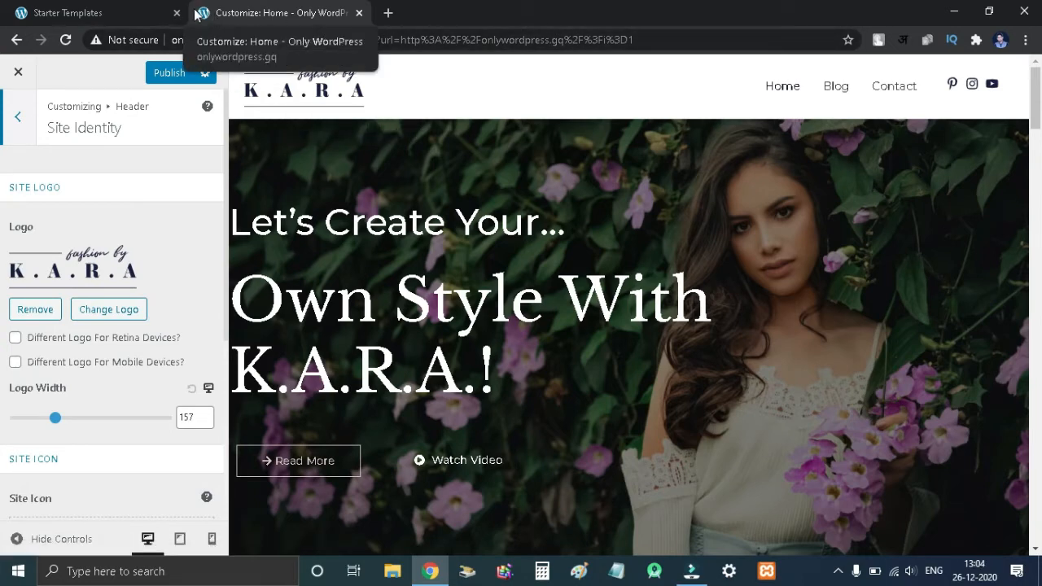
scroll(111, 275, "down", 4)
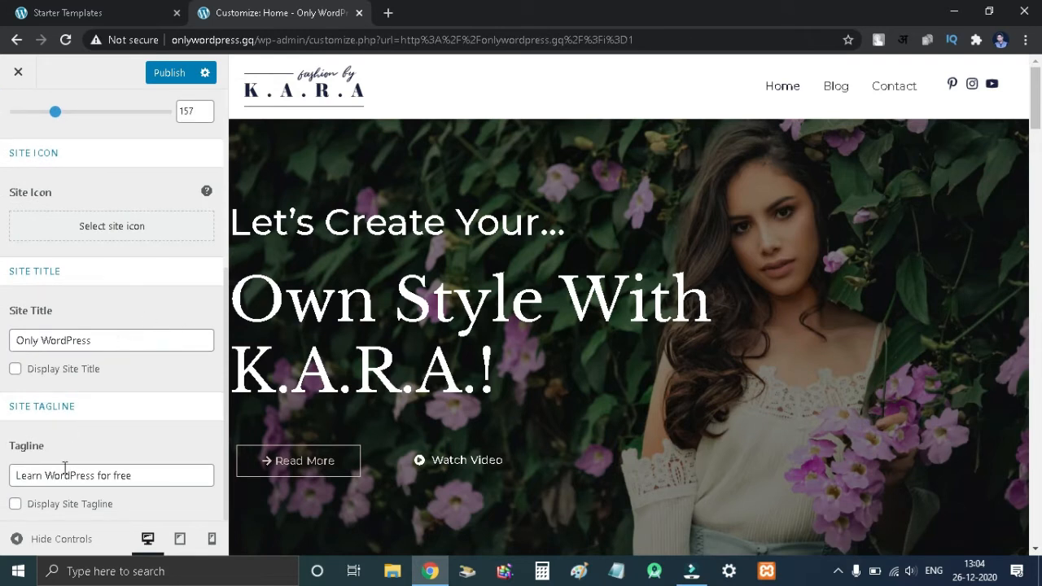
scroll(119, 411, "up", 5)
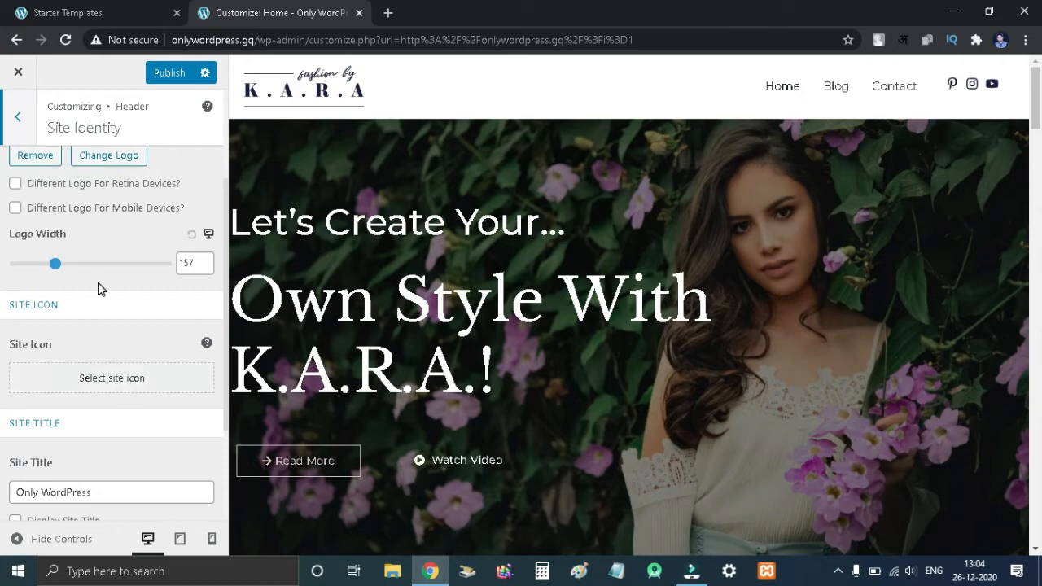
left_click(121, 310)
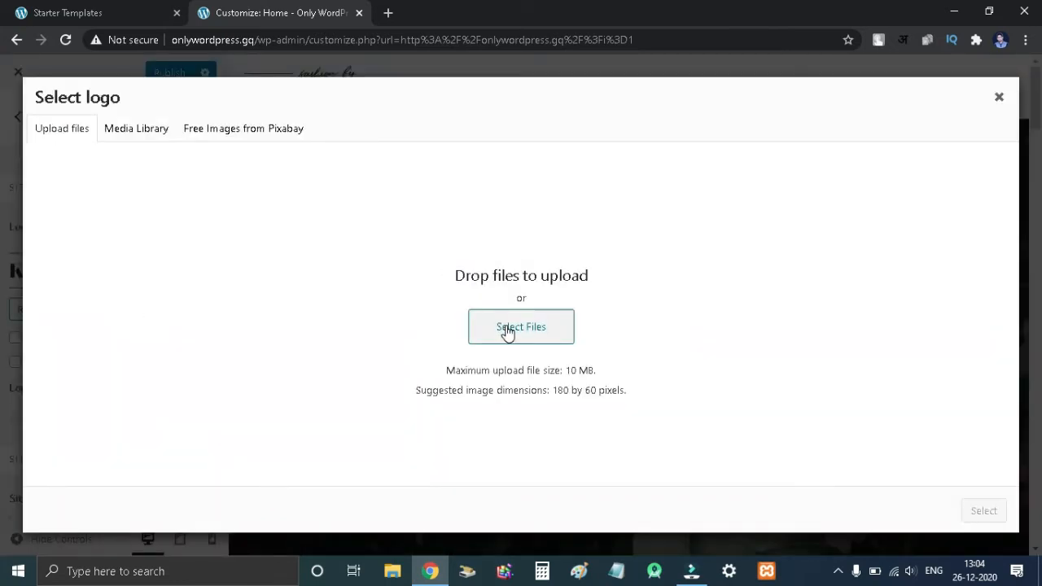
left_click(998, 99)
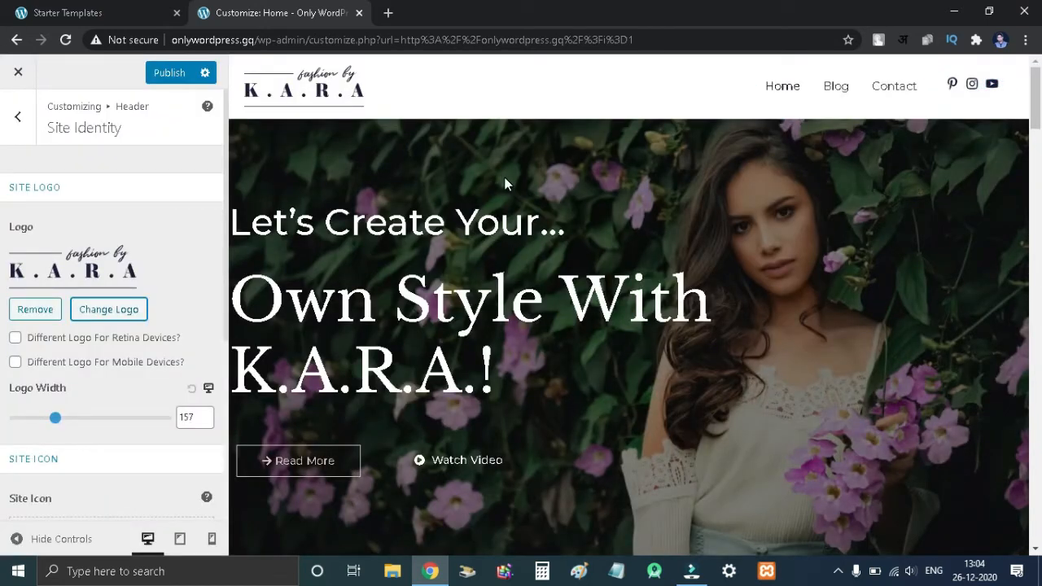
key("Escape")
- Review the Primary Header layout and the Primary Menu settings
left_click(77, 207)
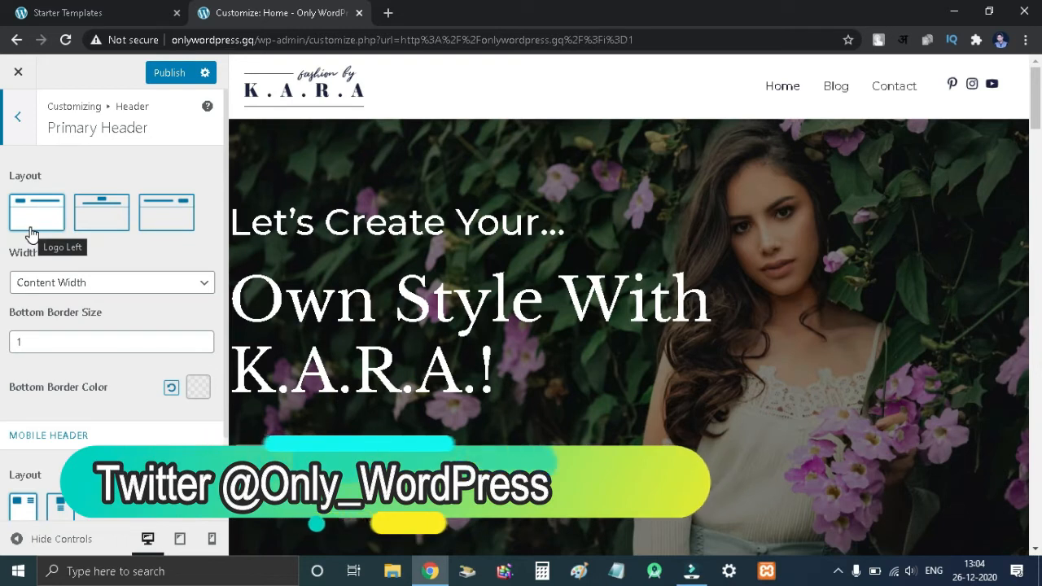
key("Escape")
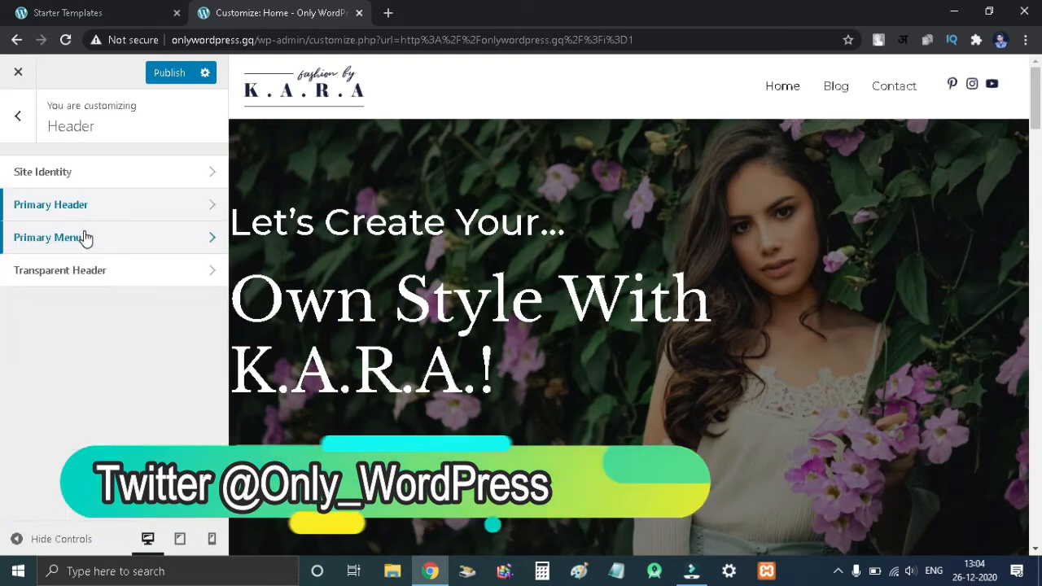
left_click(84, 233)
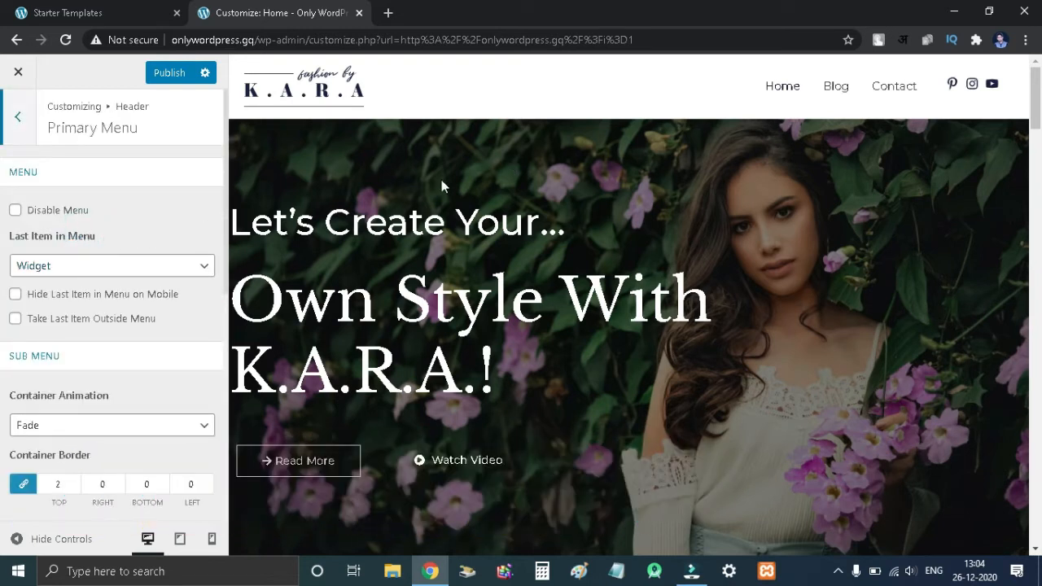
scroll(91, 370, "down", 3)
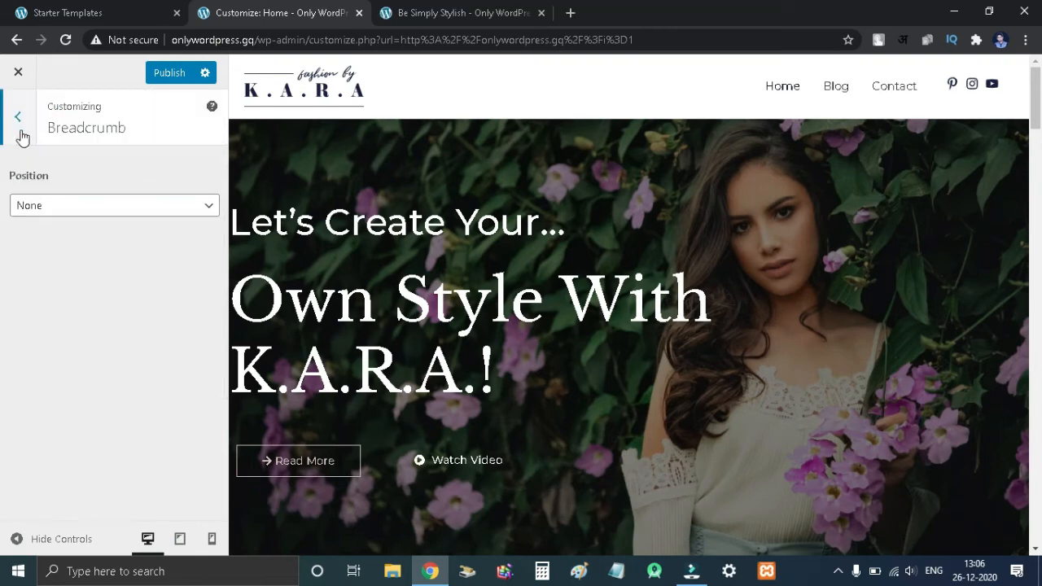
left_click(18, 118)
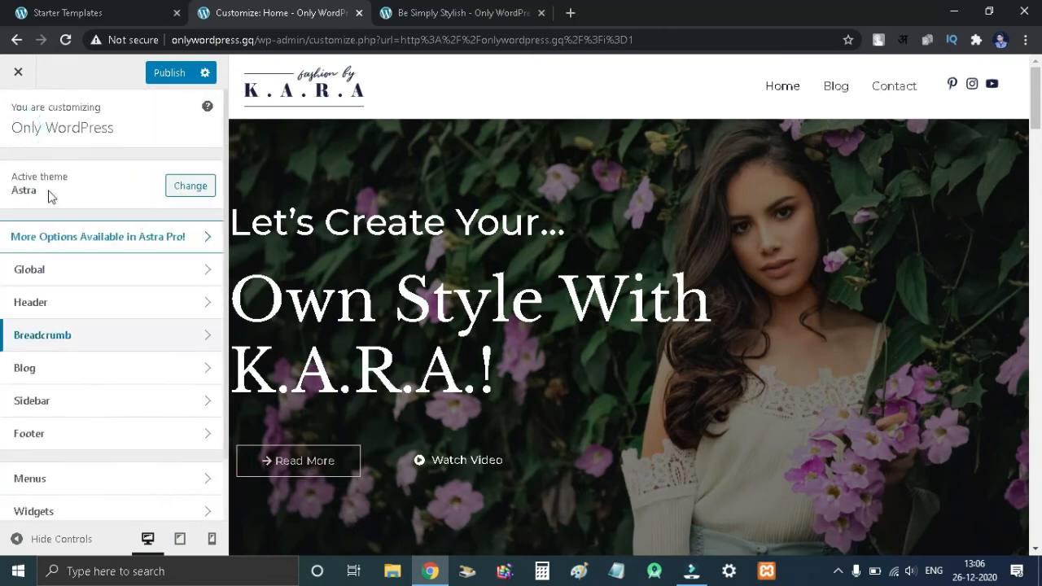
- Review the Breadcrumb position and the Blog / Archive and Single Post settings
left_click(103, 343)
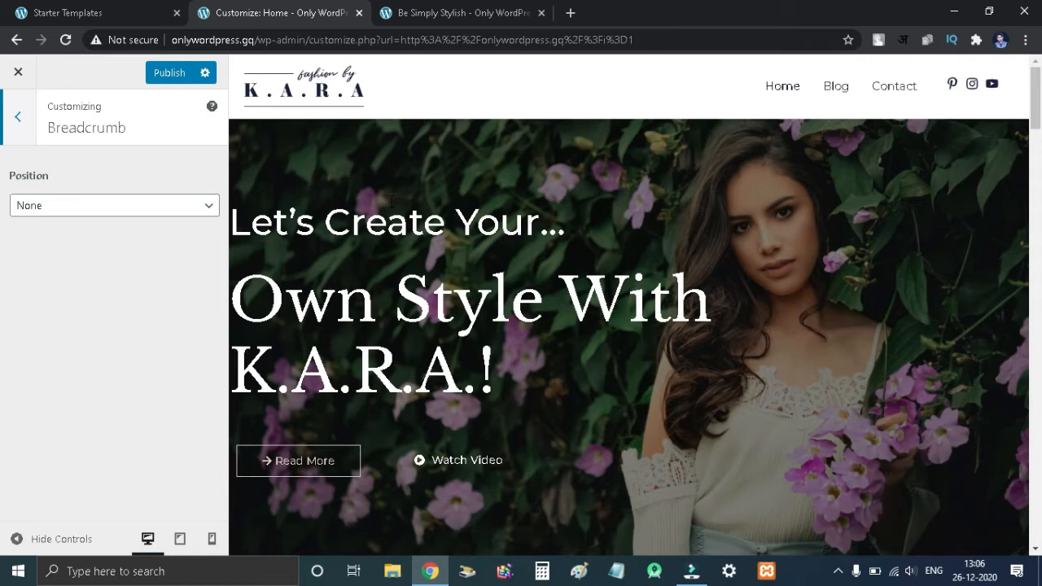
left_click(17, 116)
left_click(56, 370)
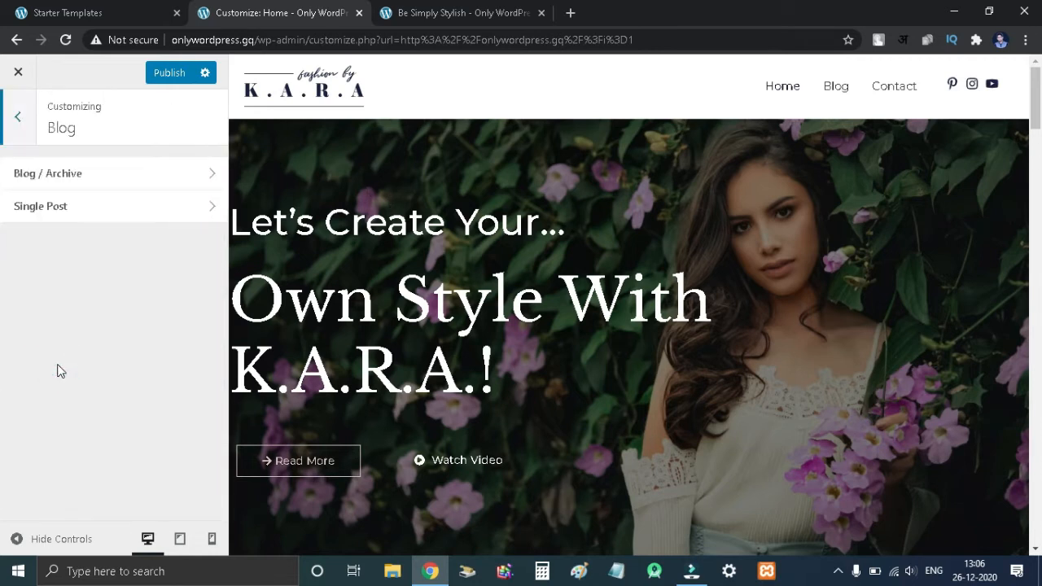
left_click(110, 184)
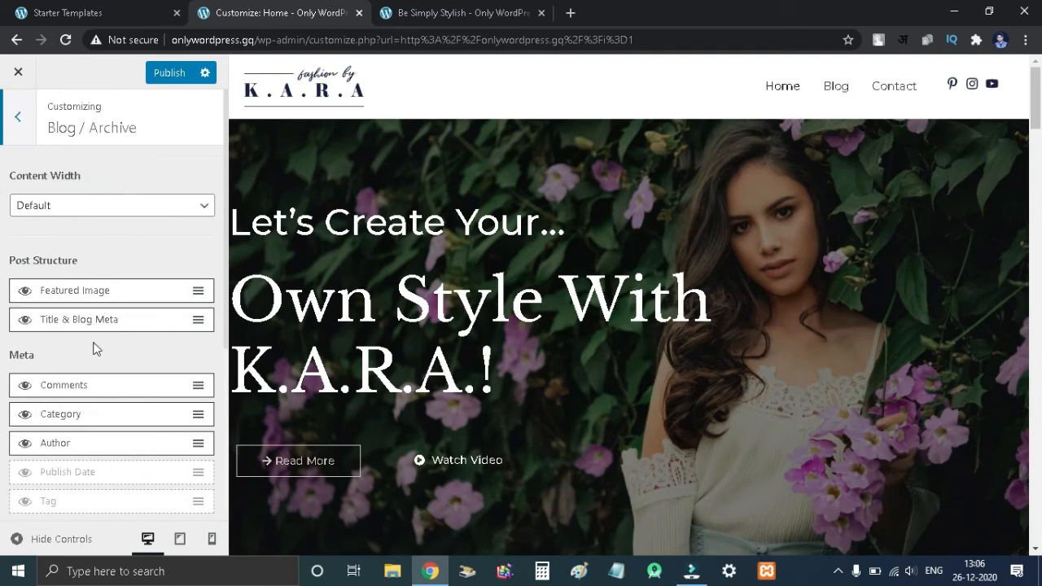
left_click(94, 215)
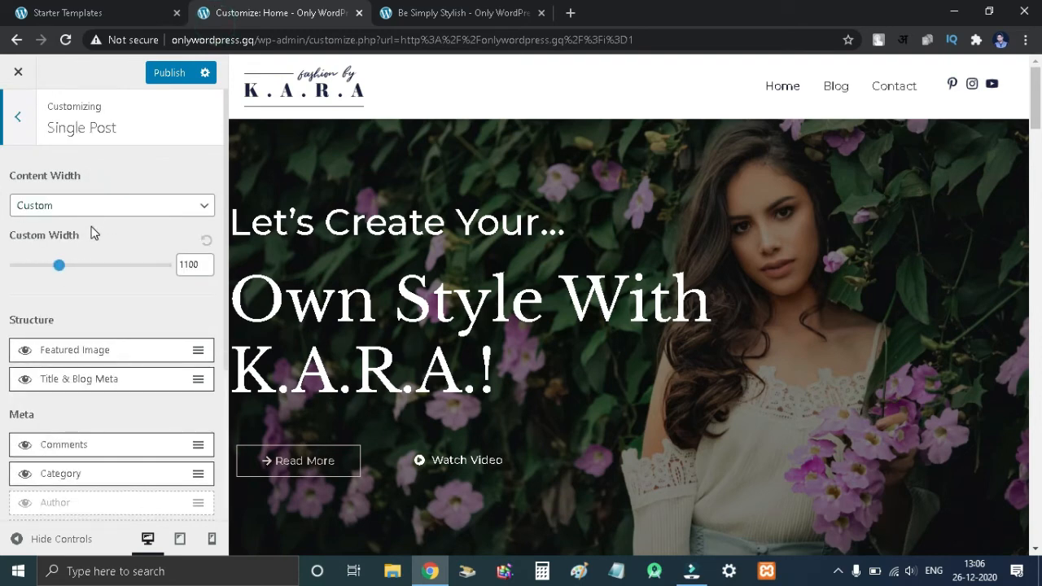
- Switch to the Be Simply Stylish post tab and scroll through the post layout
left_click(452, 12)
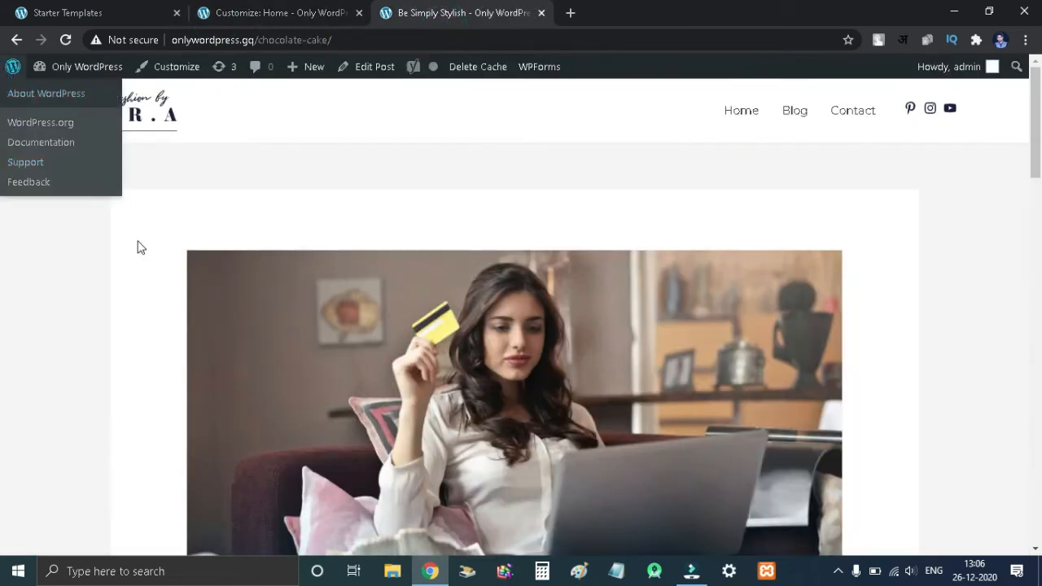
scroll(361, 359, "down", 4)
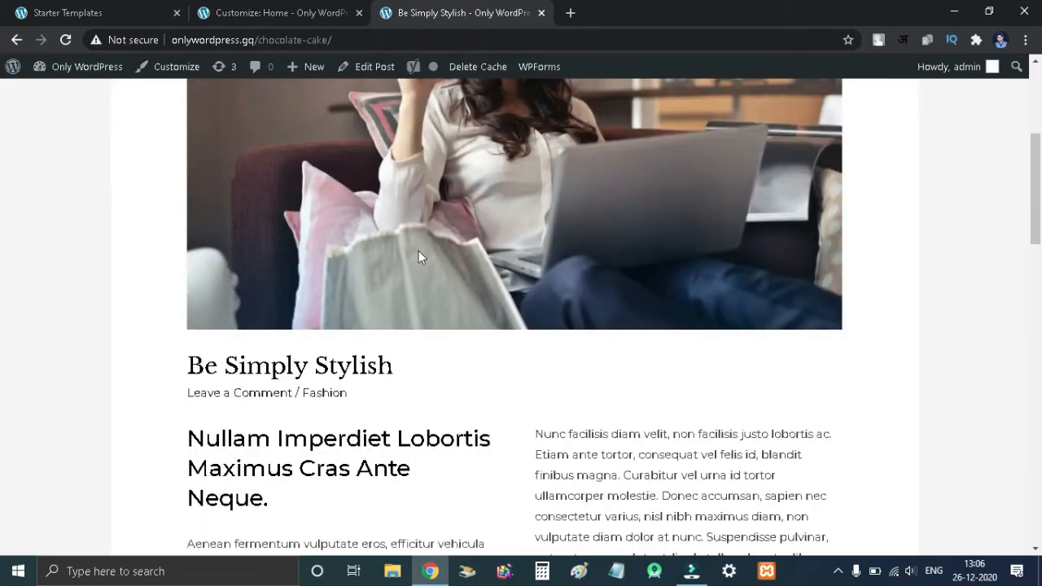
scroll(399, 185, "down", 15)
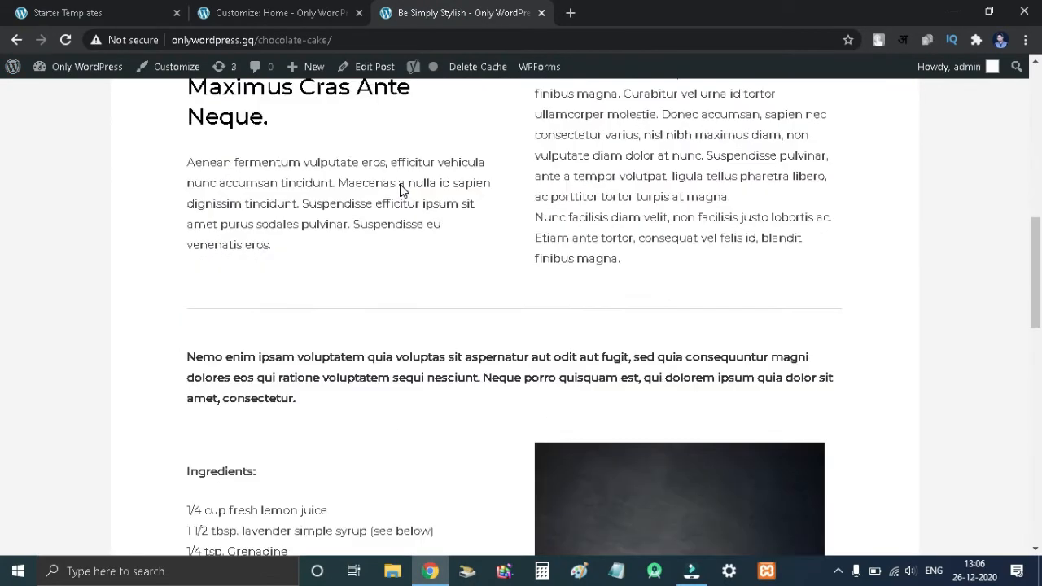
scroll(400, 185, "up", 13)
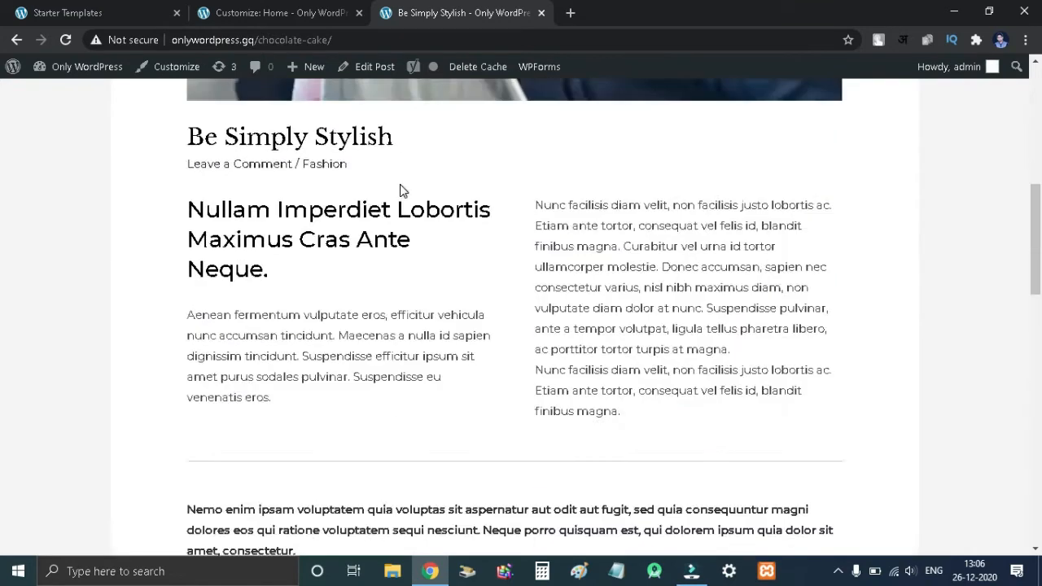
left_click(281, 13)
- Scroll the preview to the footer and open the Footer Widgets and Footer Bar settings
scroll(74, 381, "down", 1)
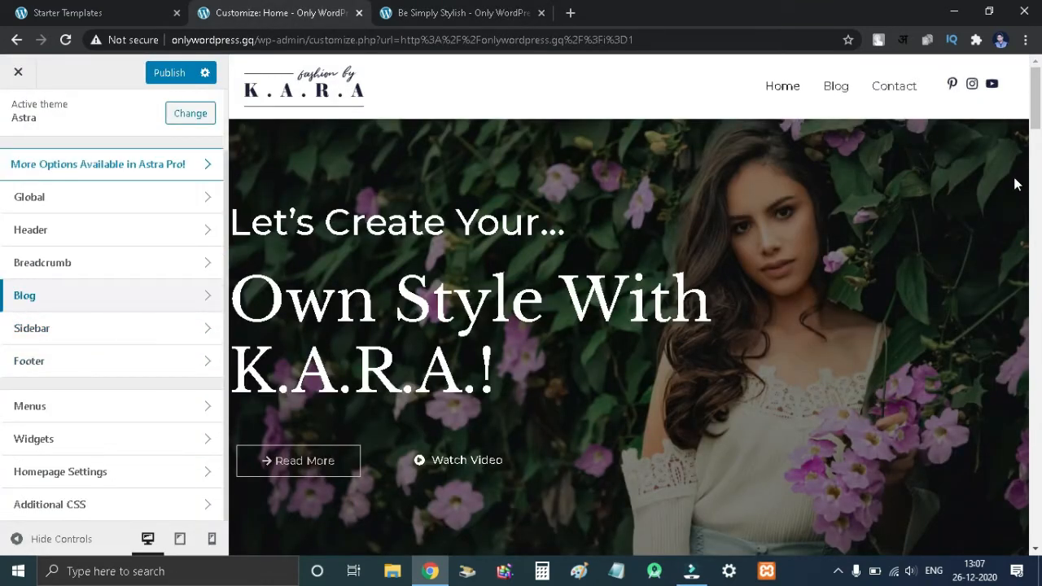
scroll(863, 373, "down", 3)
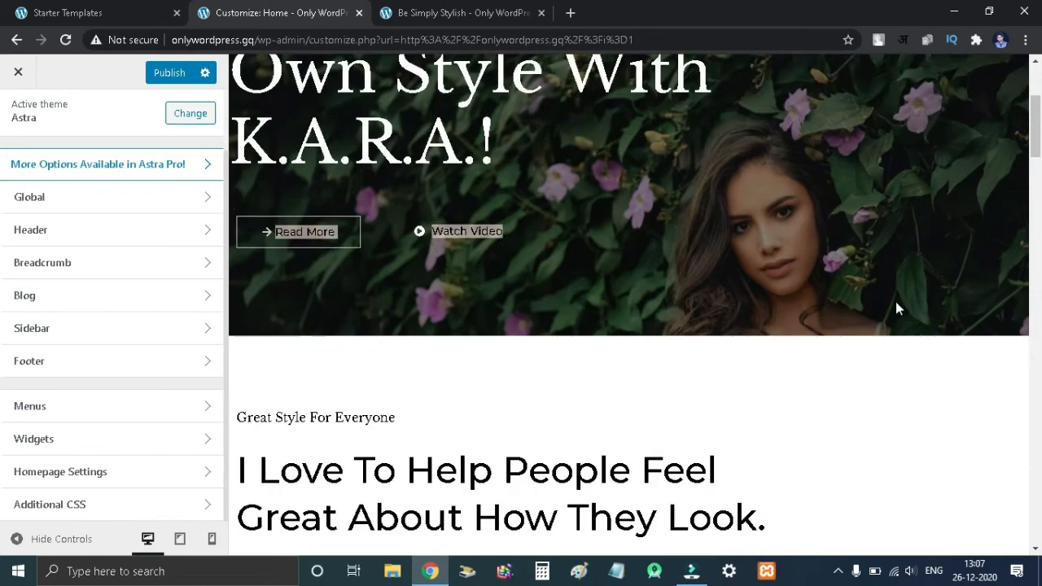
scroll(895, 309, "down", 3)
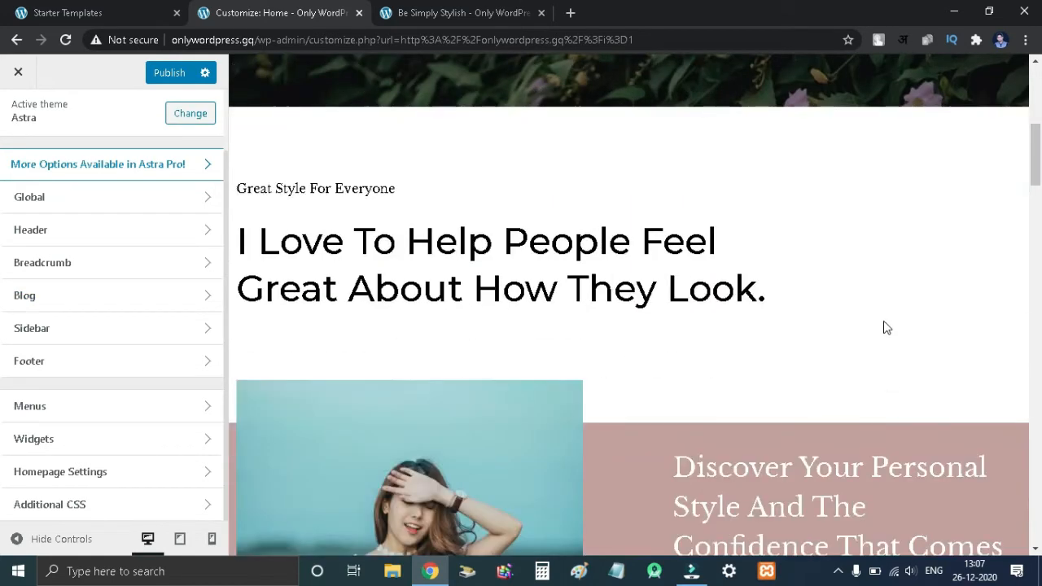
left_click(61, 367)
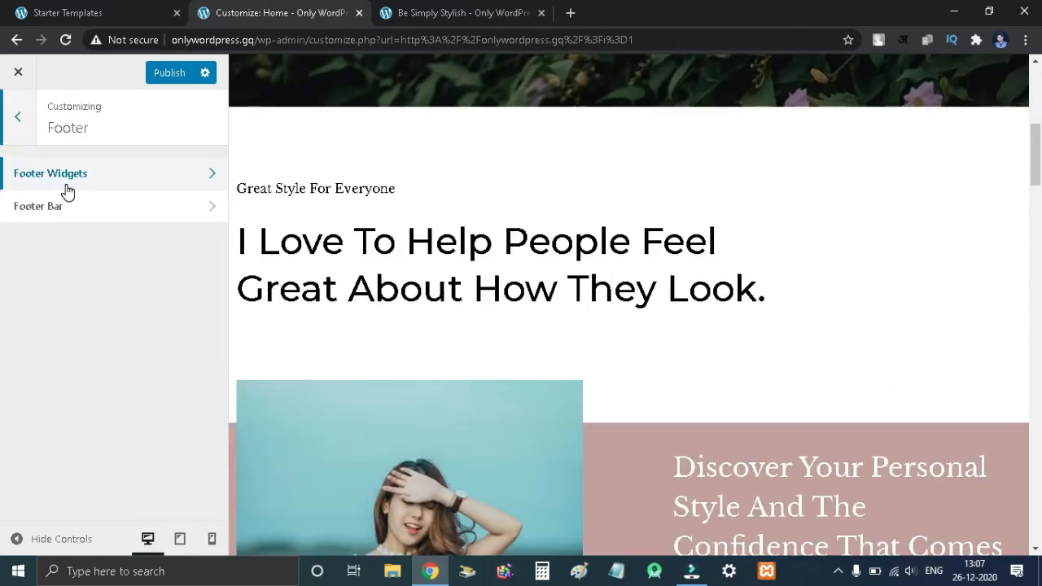
left_click(67, 181)
scroll(440, 301, "down", 7)
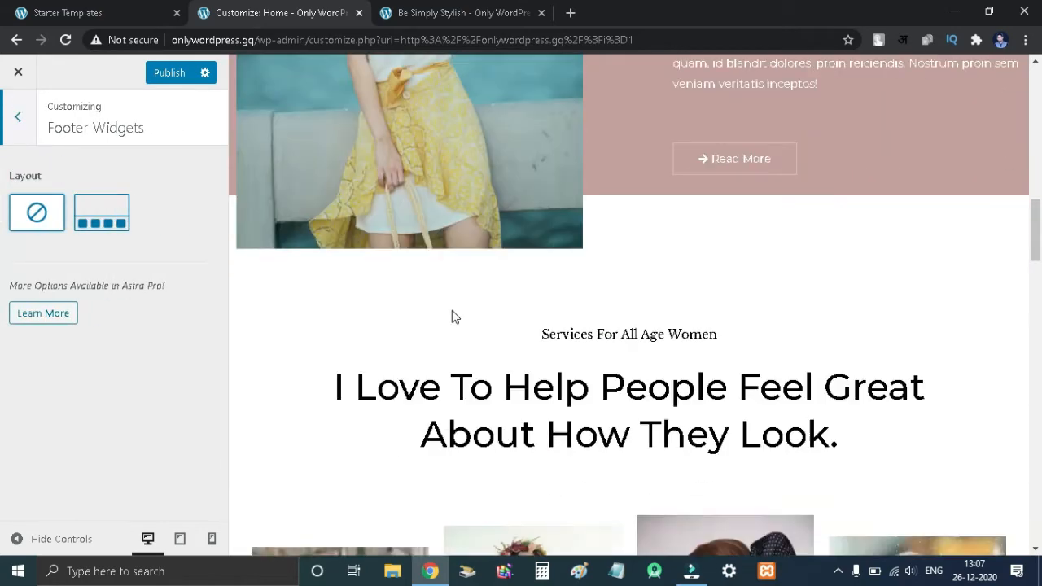
scroll(455, 317, "down", 10)
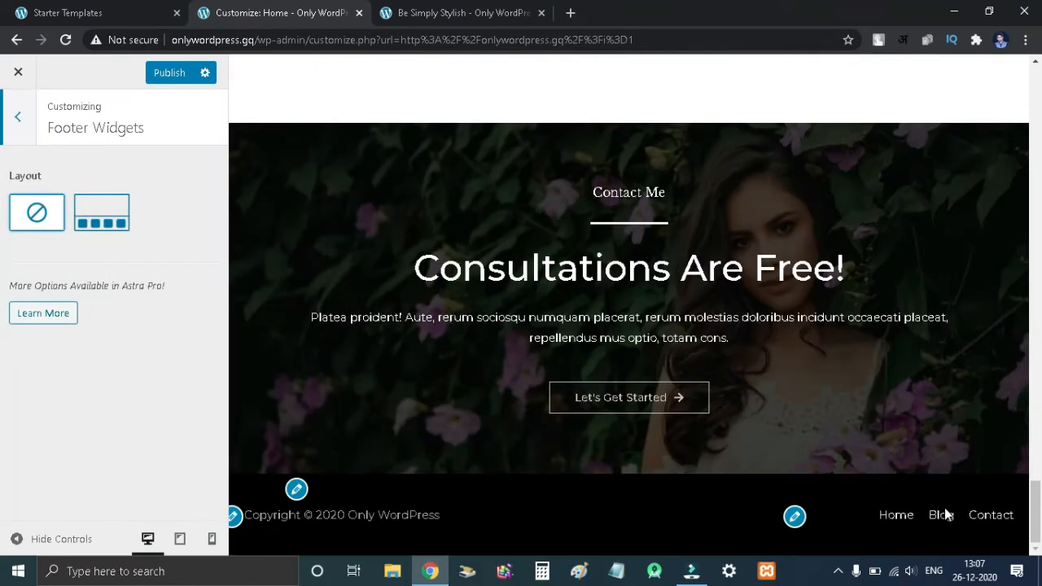
left_click(13, 122)
left_click(60, 218)
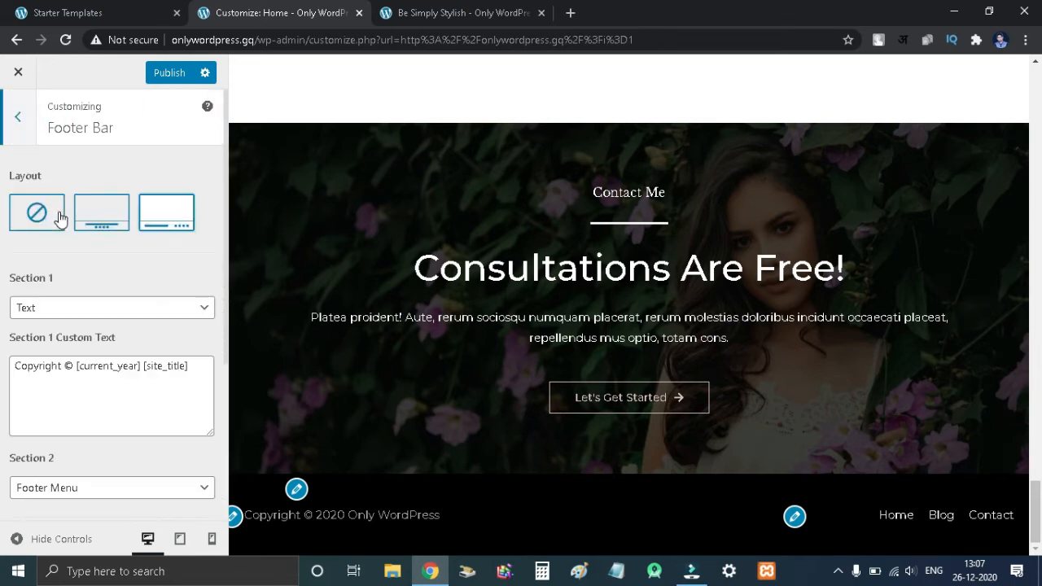
- Switch the footer bar to the stacked layout and return to the main customizer panel
left_click(102, 226)
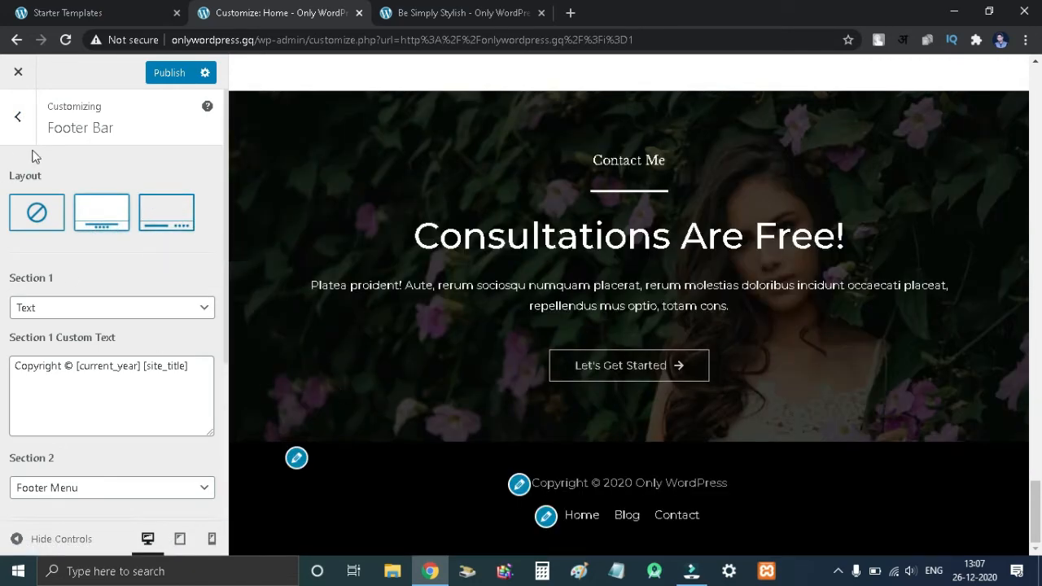
left_click(31, 218)
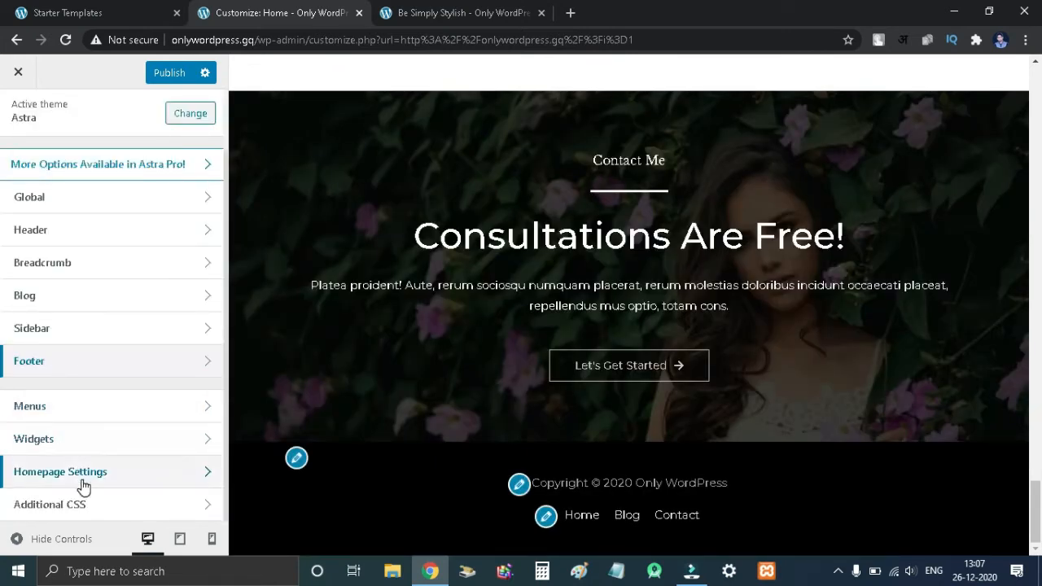
- Open the Primary Menu and inspect its Home, Blog and Contact items
left_click(155, 403)
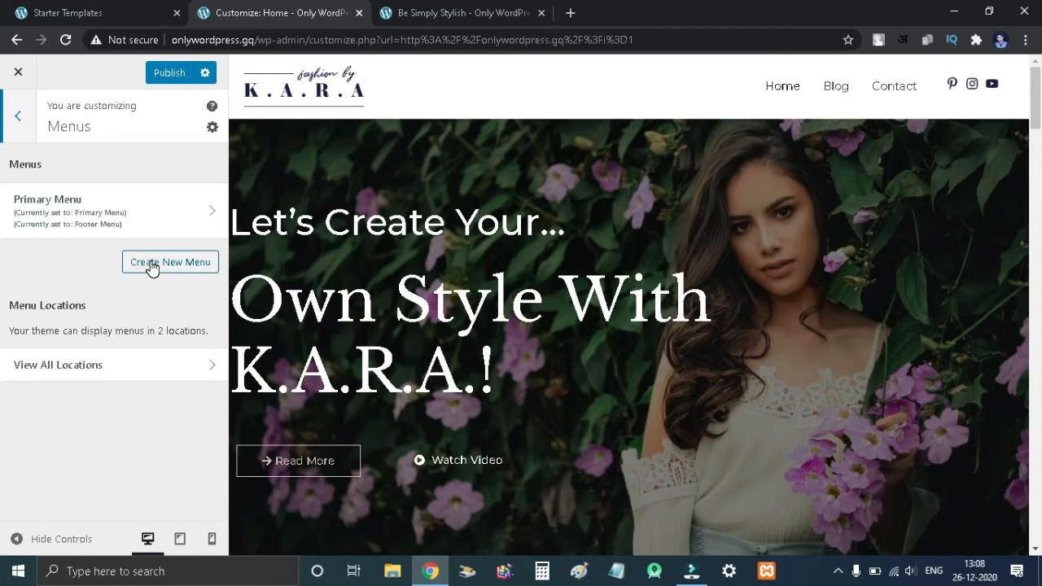
left_click(172, 218)
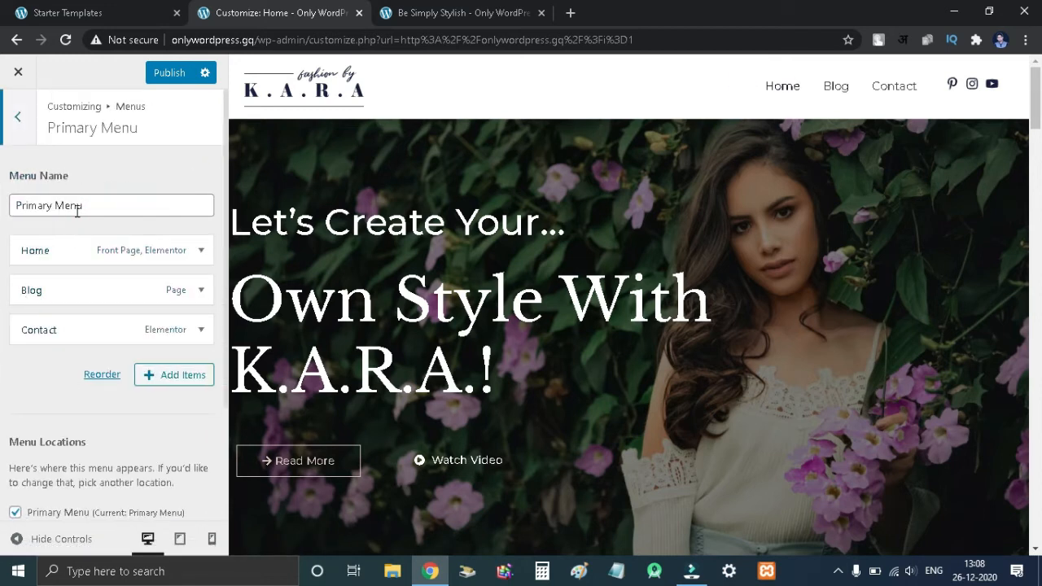
left_click(196, 290)
left_click(197, 291)
left_click(198, 330)
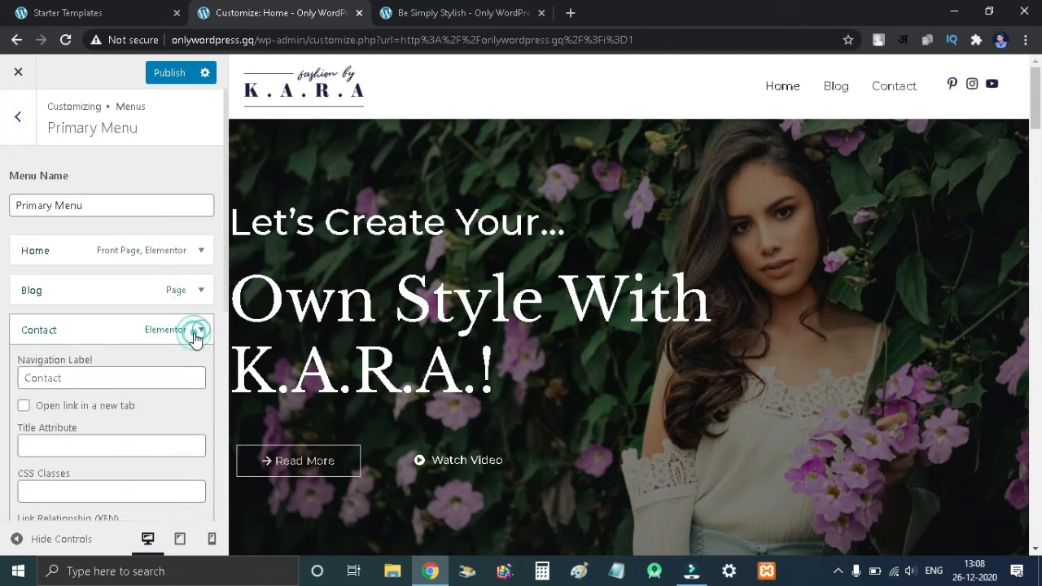
left_click(197, 331)
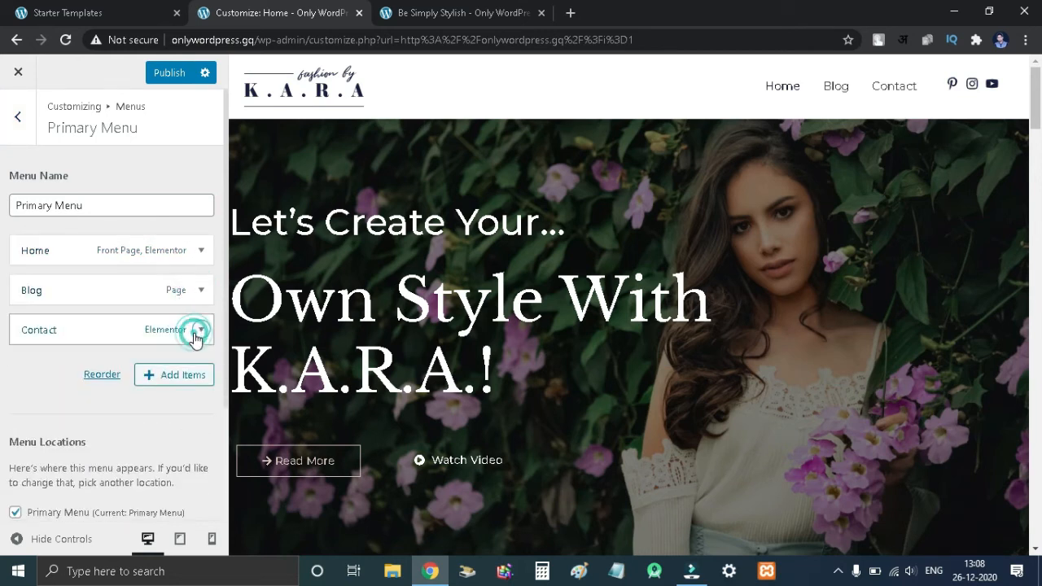
left_click(181, 377)
- Open the Header widget area and expand the Astra: Social Profiles widget
left_click(67, 446)
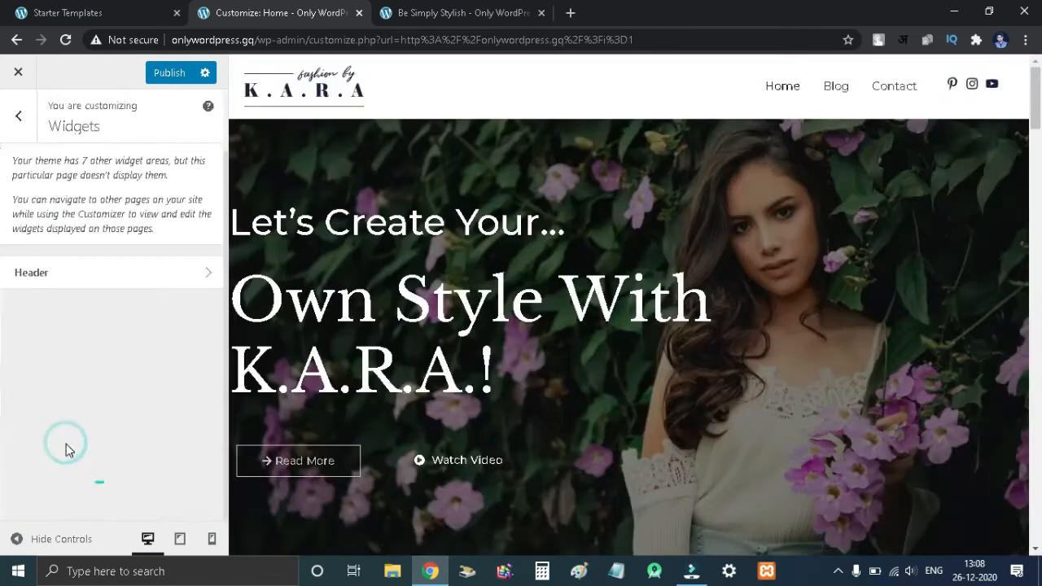
left_click(71, 274)
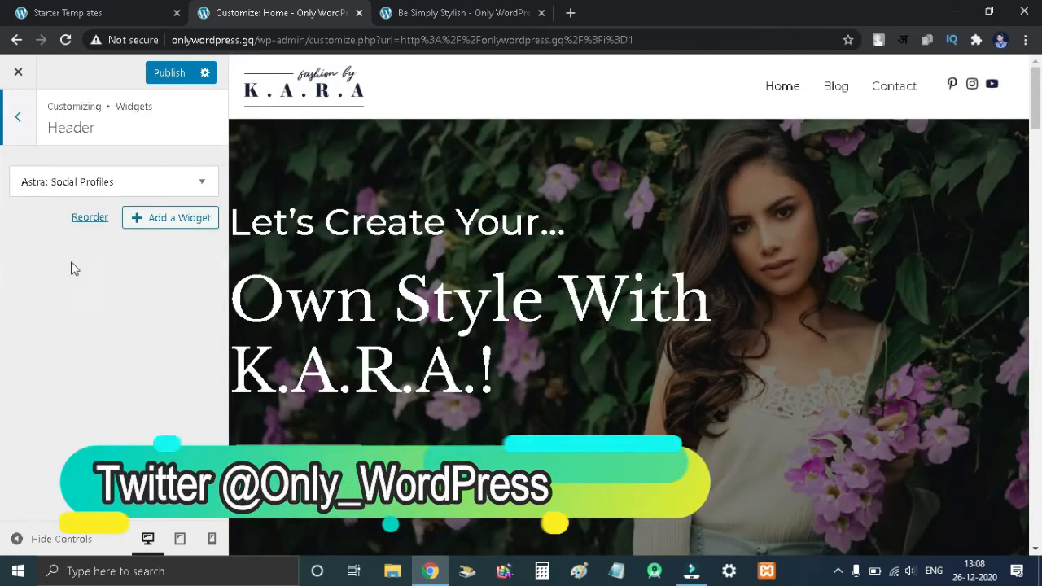
left_click(18, 116)
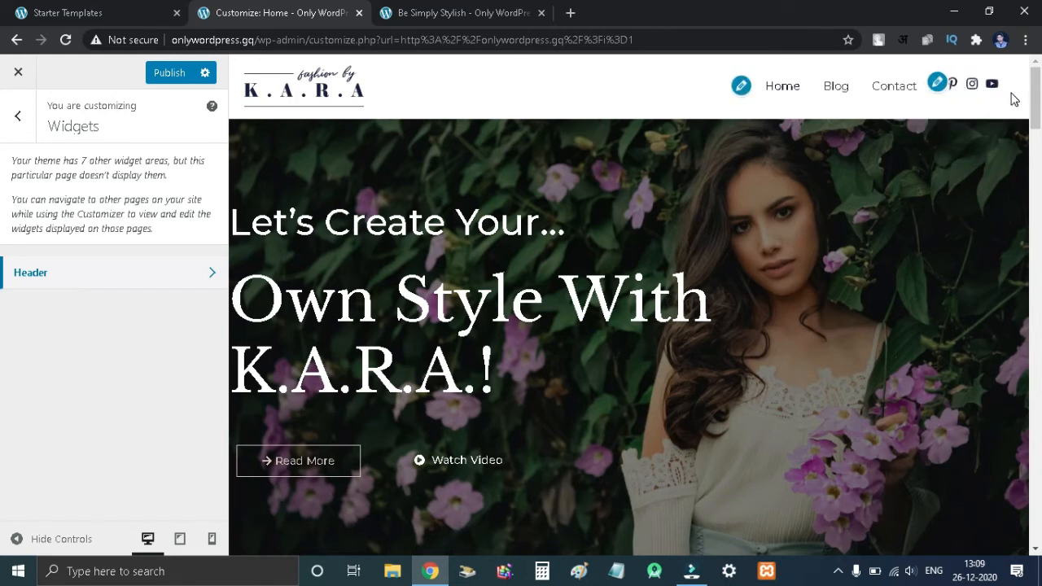
left_click(168, 274)
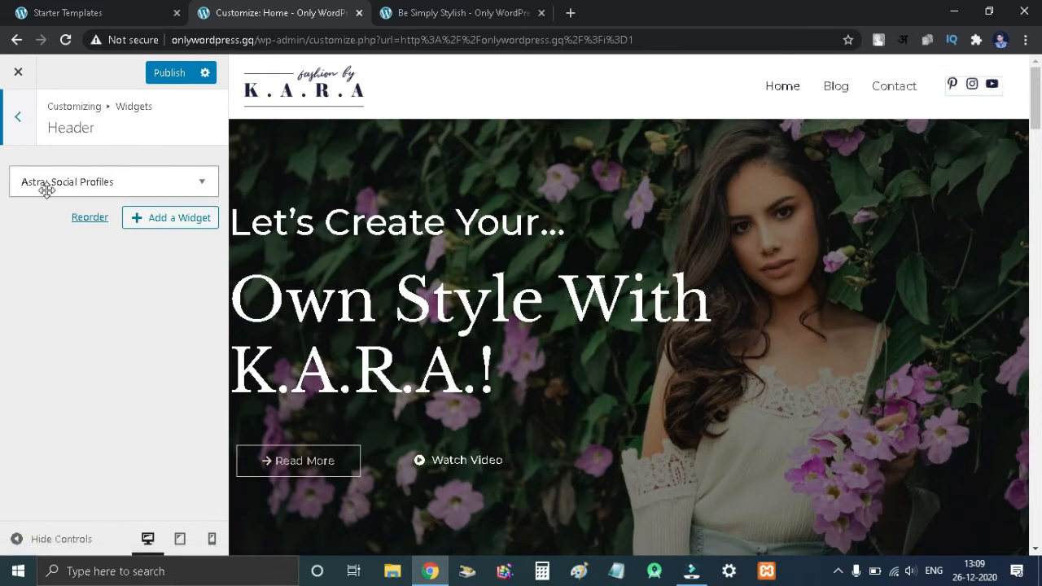
left_click(170, 181)
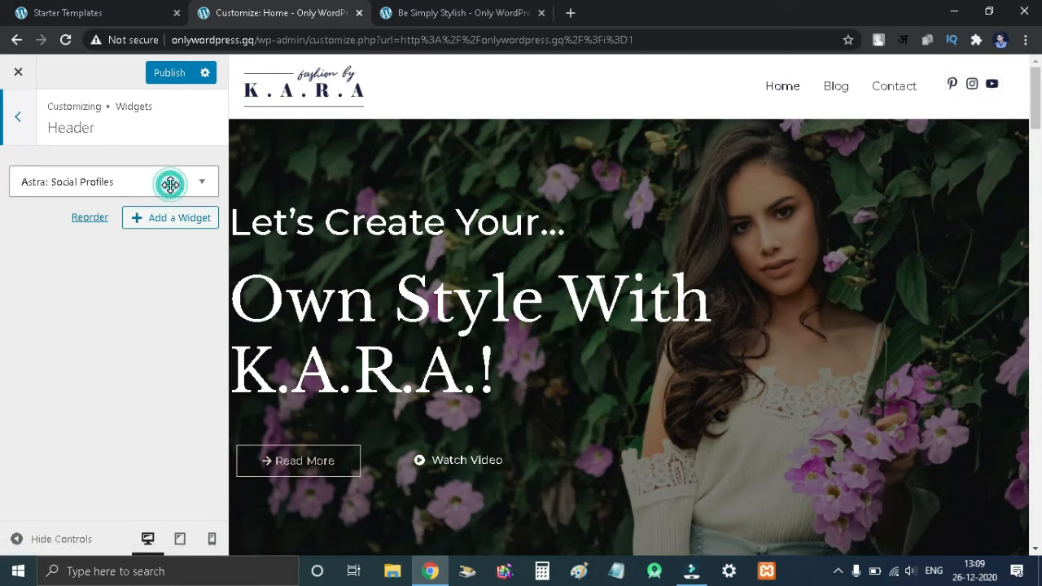
- Add a social profile item with the Facebook page link and choose a Facebook icon by searching for "face"
scroll(116, 318, "down", 5)
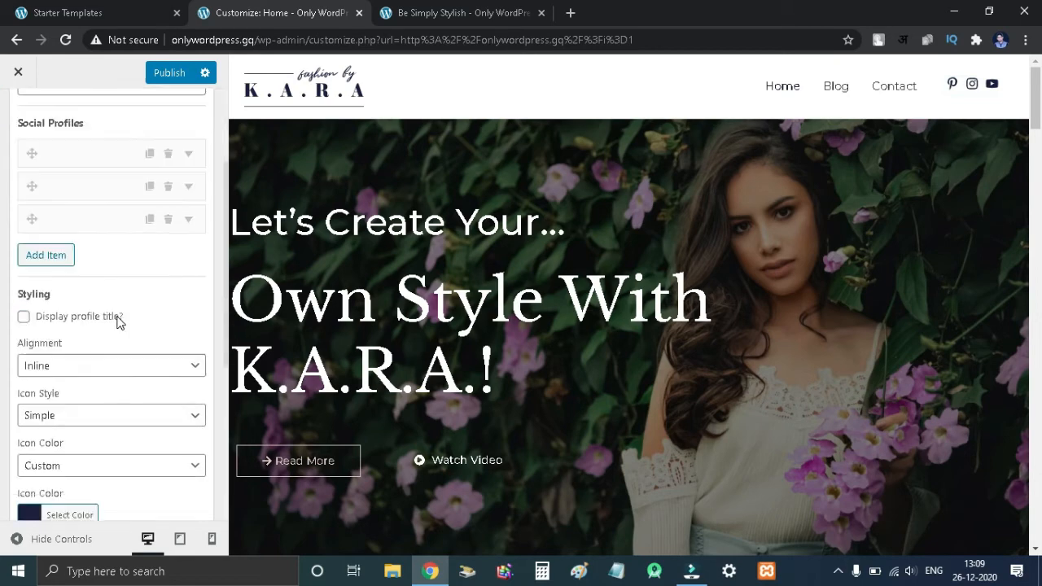
scroll(101, 302, "down", 2)
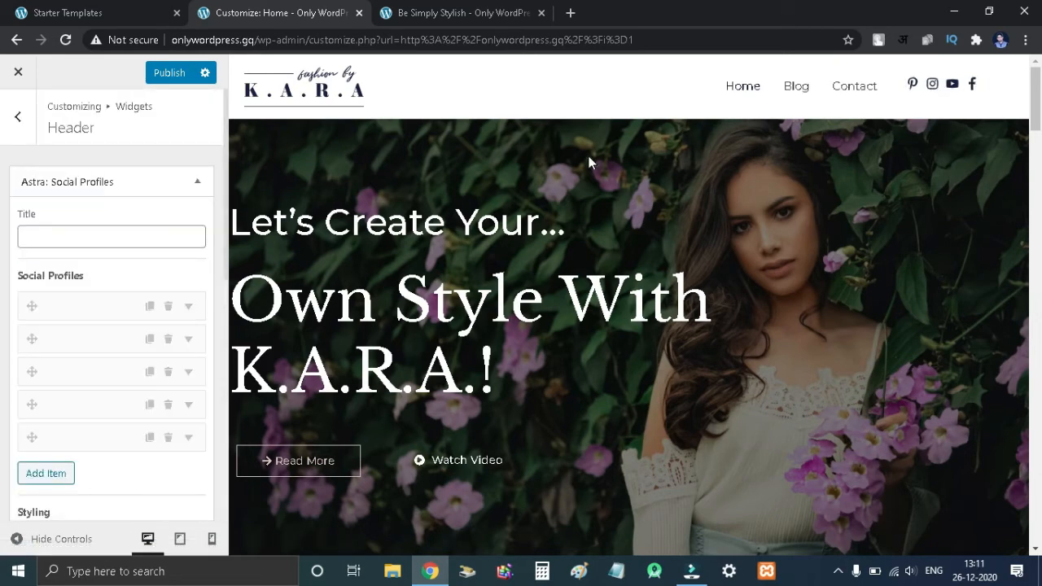
scroll(81, 326, "down", 1)
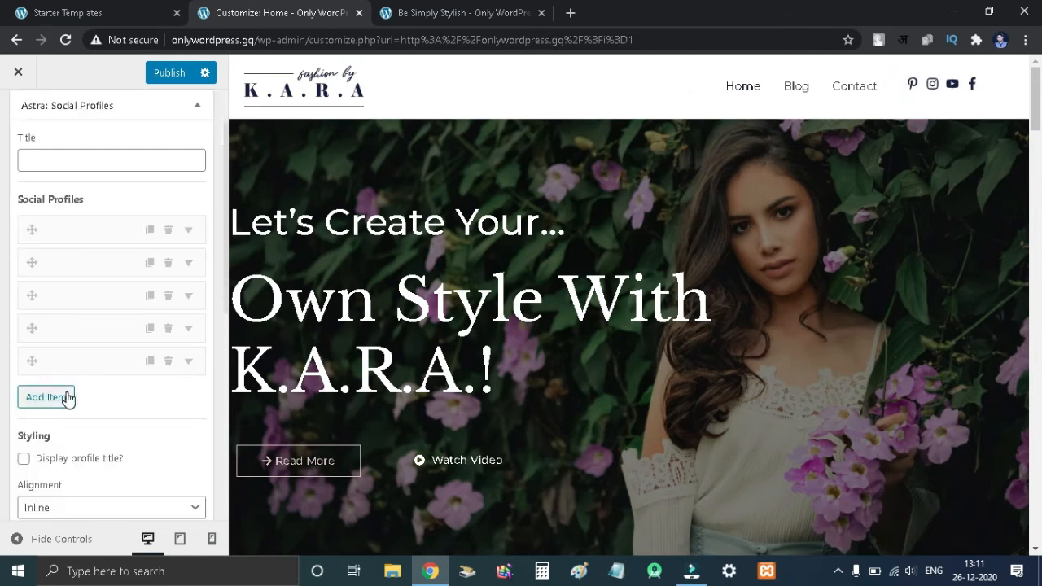
left_click(68, 398)
left_click(97, 208)
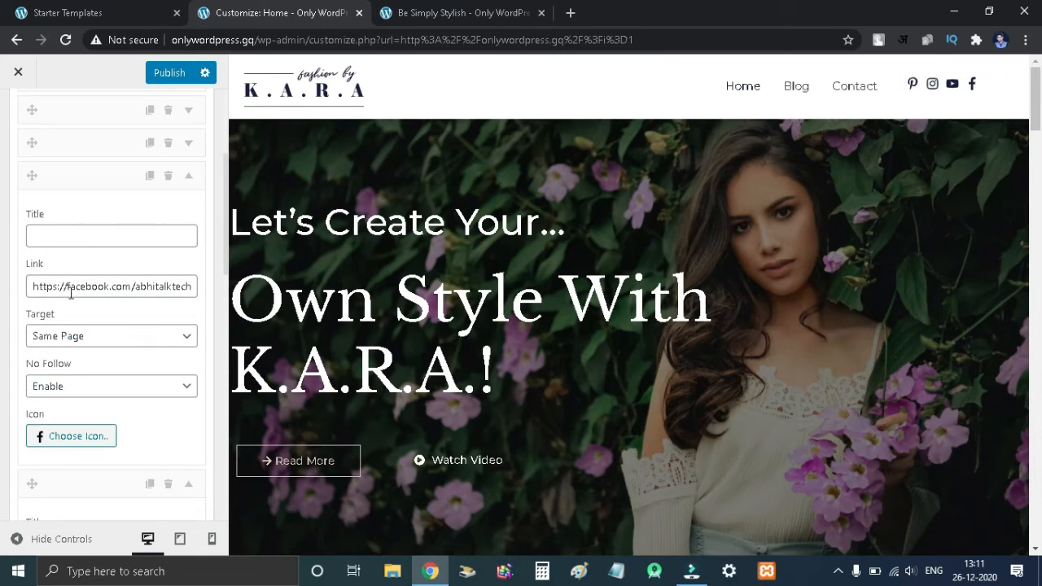
left_click(67, 445)
scroll(103, 447, "down", 1)
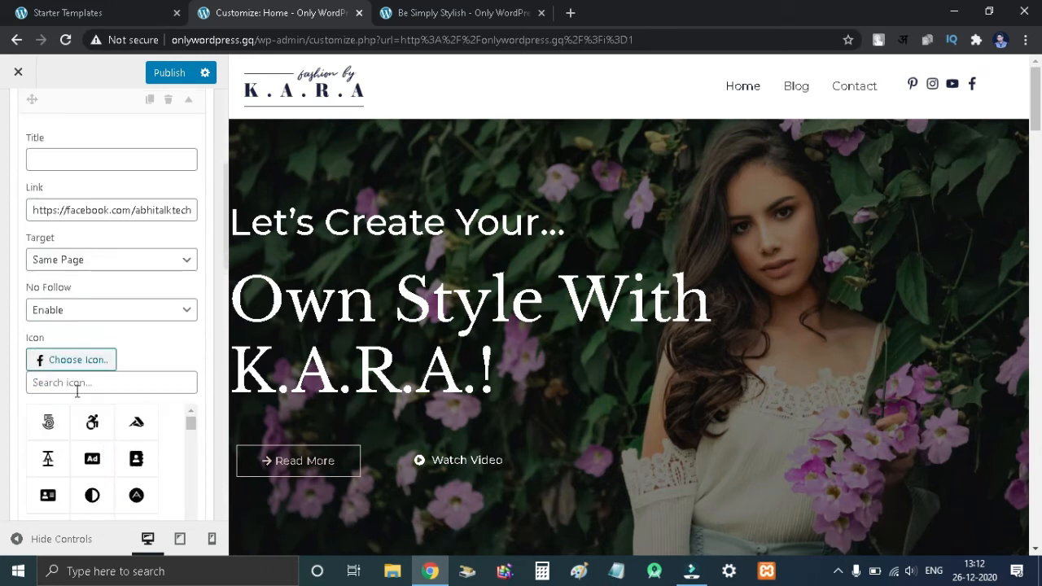
left_click(123, 383)
type("face")
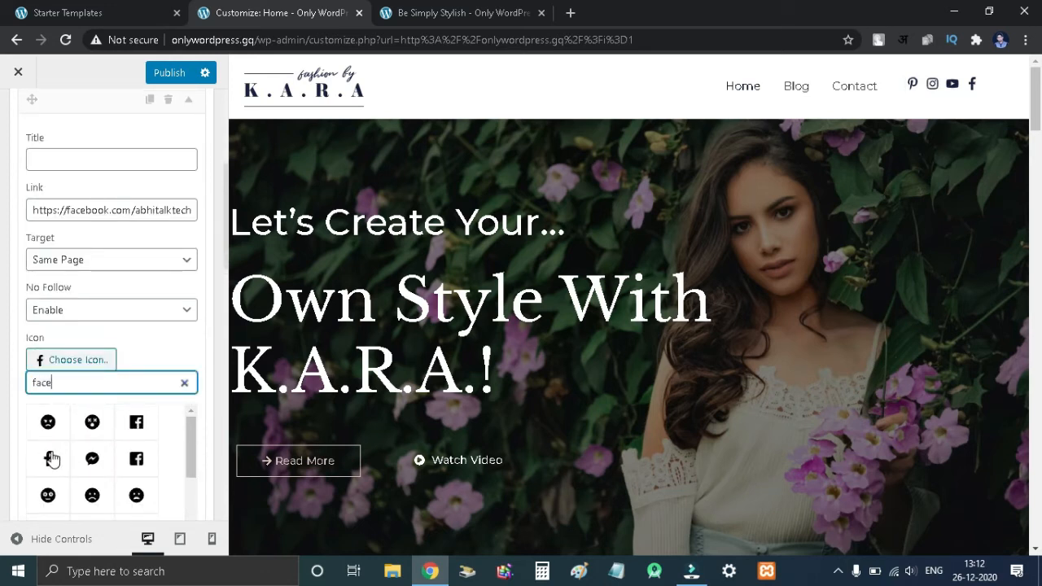
left_click(50, 459)
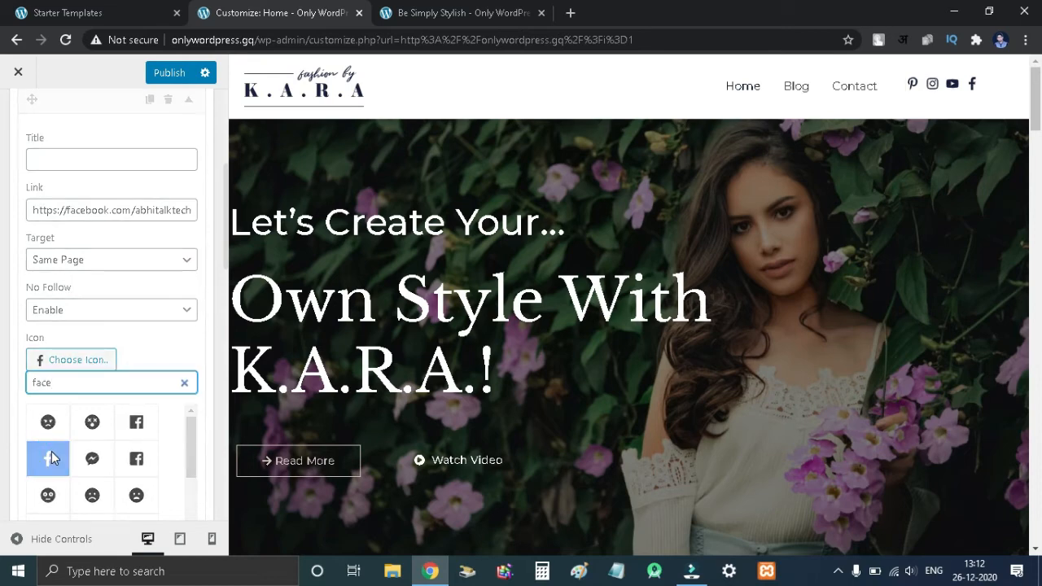
- Publish the customizer changes
scroll(81, 423, "down", 5)
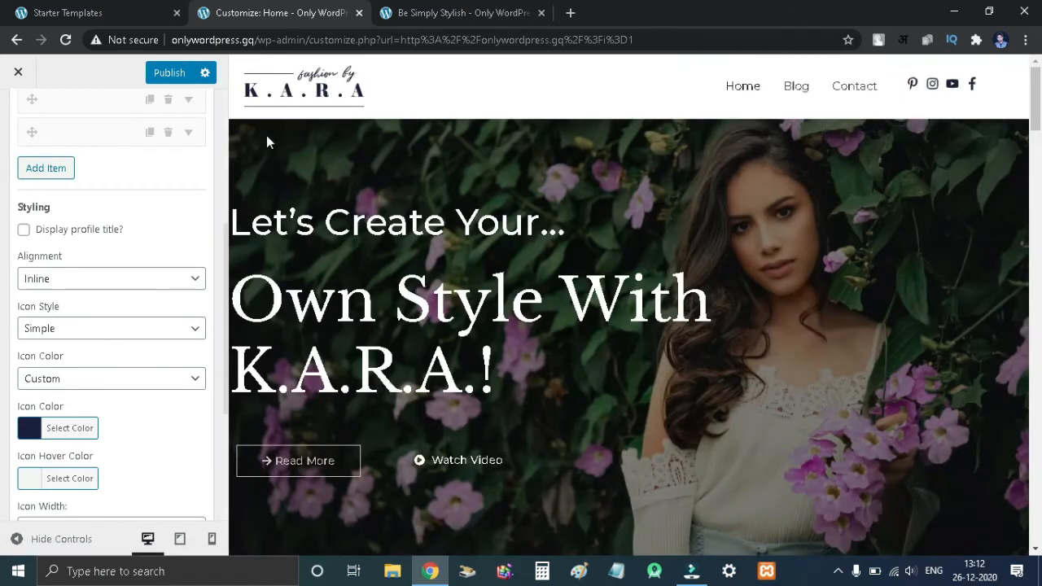
left_click(161, 75)
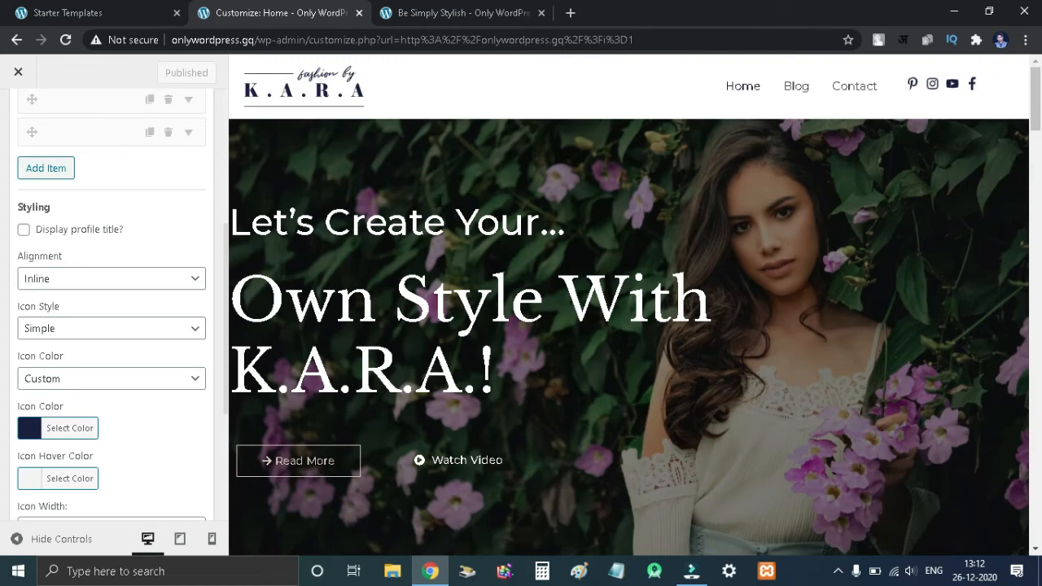
- Preview the homepage in mobile and tablet views, opening the mobile menu
scroll(262, 362, "down", 2)
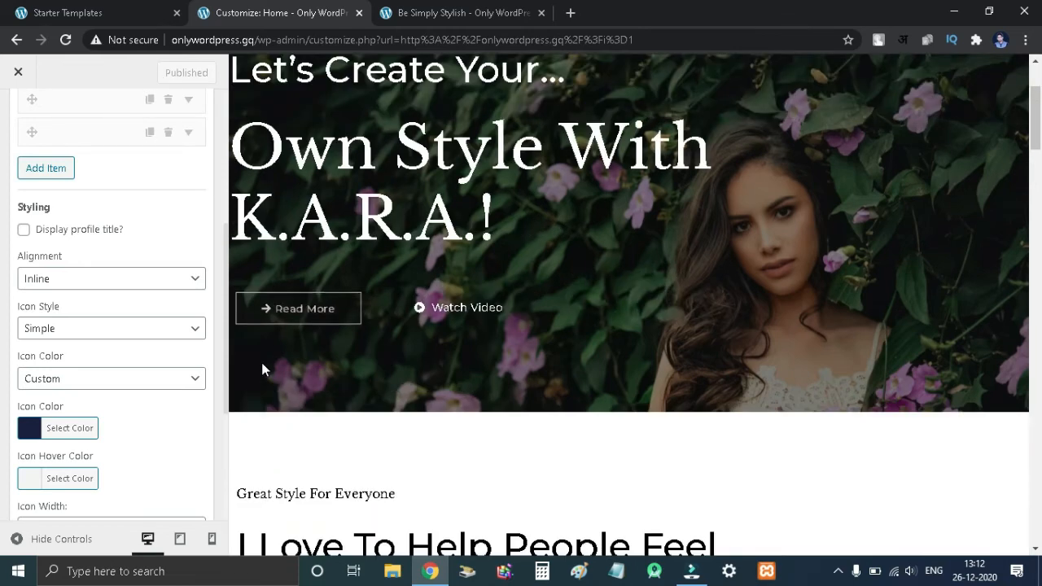
left_click(211, 541)
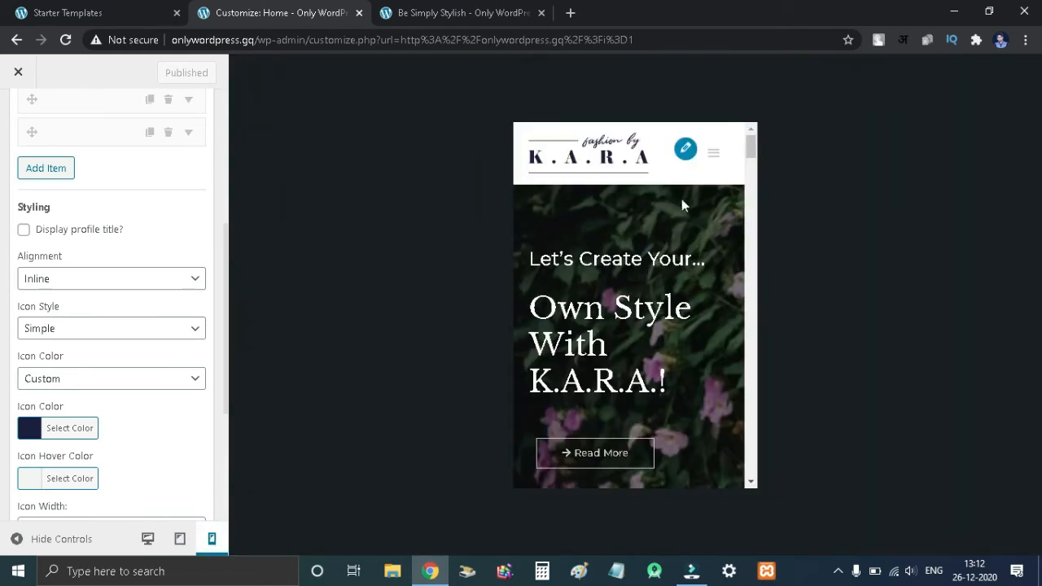
left_click(714, 153)
left_click(713, 153)
left_click(180, 540)
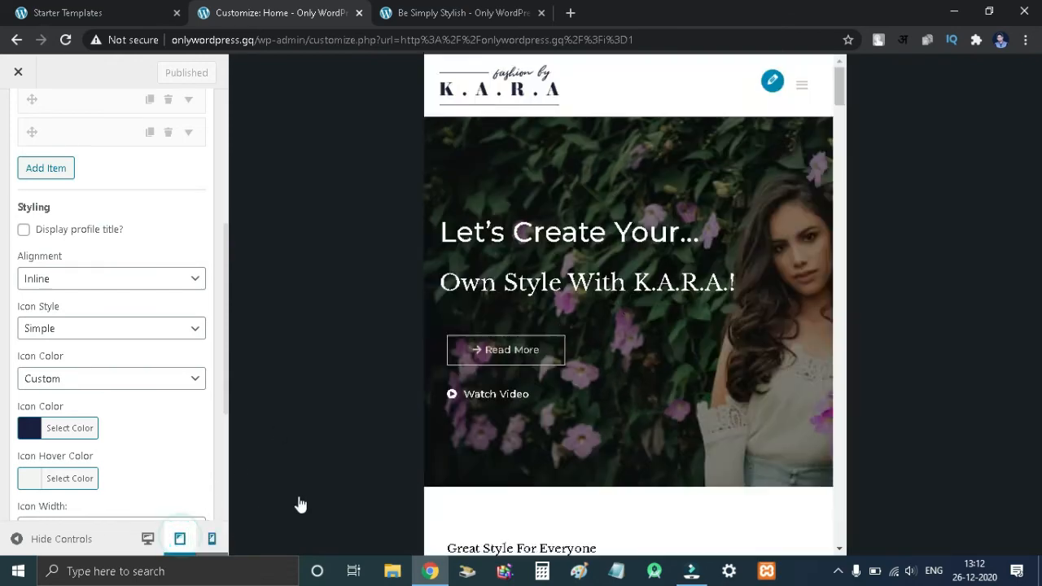
scroll(588, 242, "down", 5)
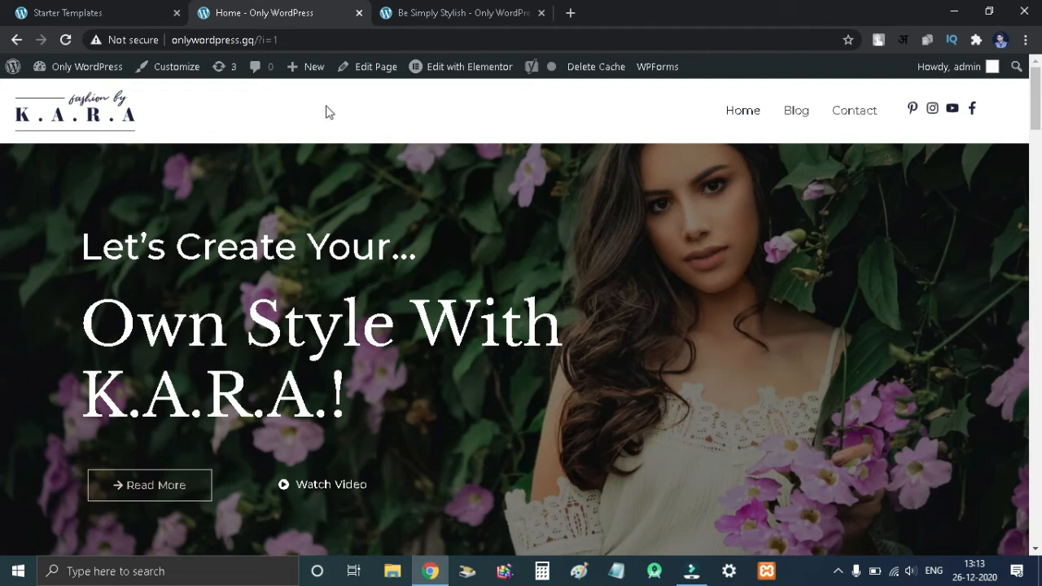
- Open the homepage in Elementor and change the main hero heading to "Welcome to mysite"
left_click(466, 75)
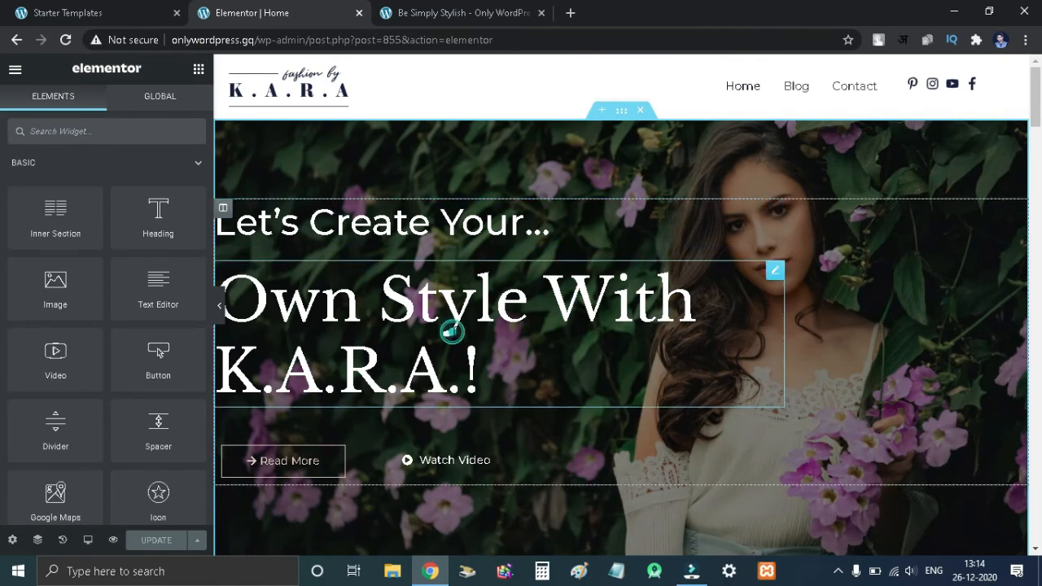
left_click(452, 331)
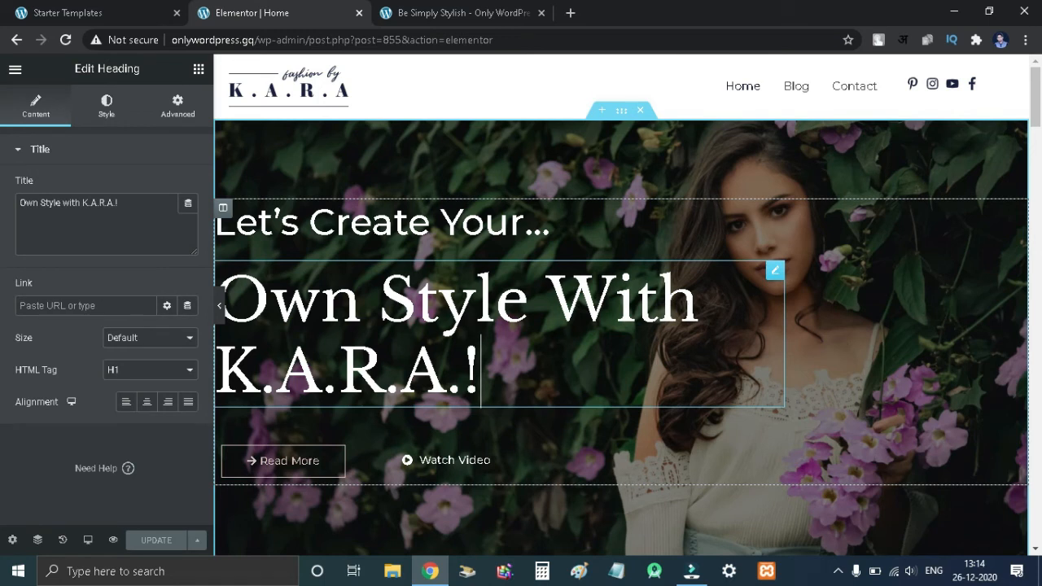
left_click(133, 207)
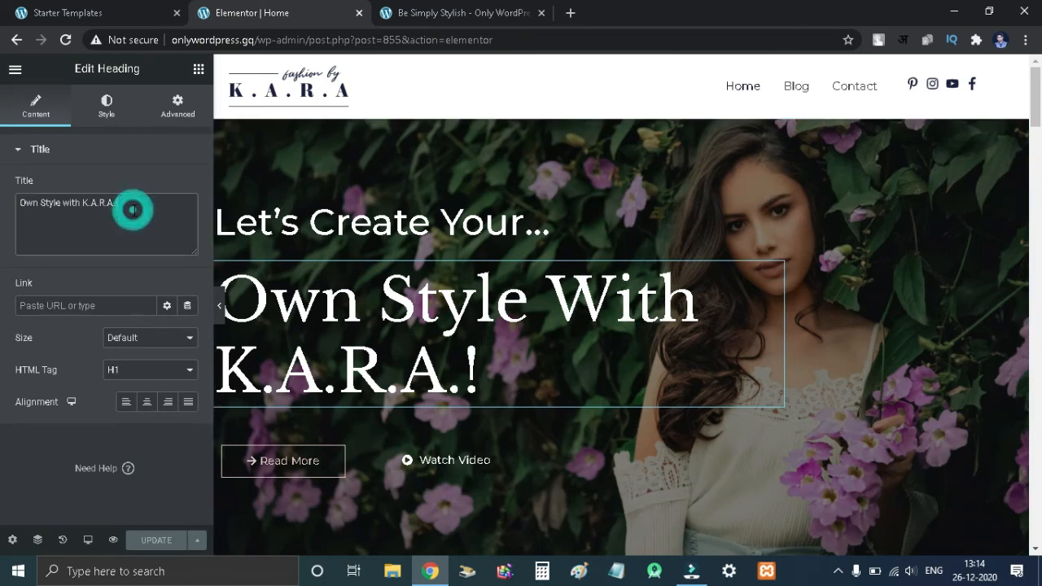
key("ctrl+a")
type("W")
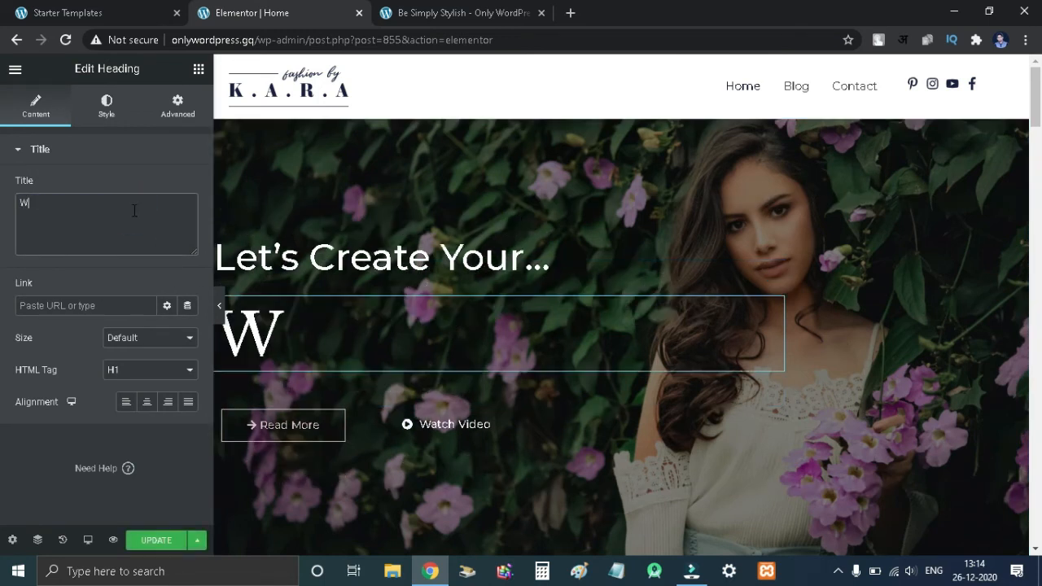
type("elcome ")
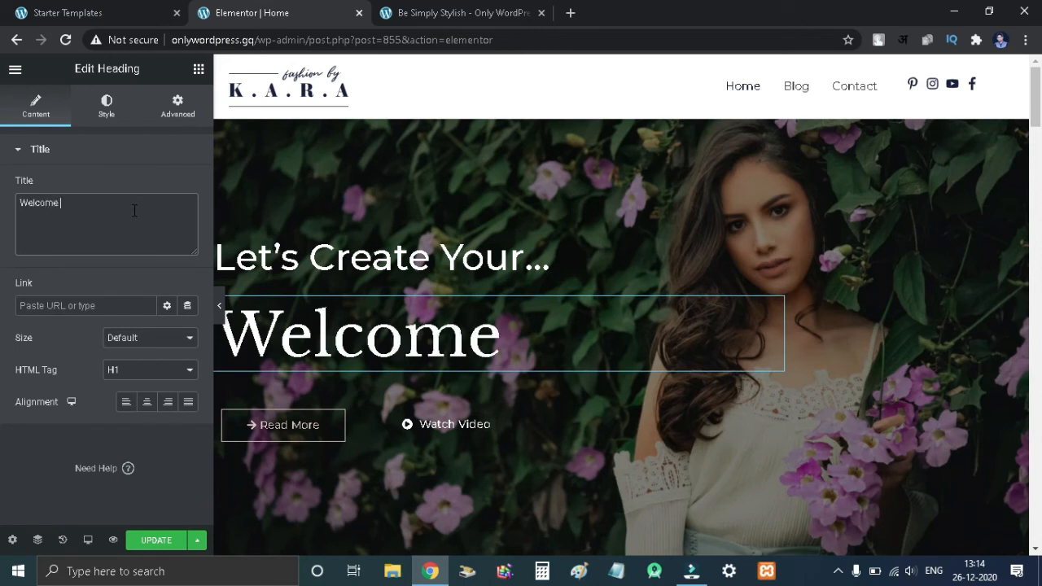
type("to mysite")
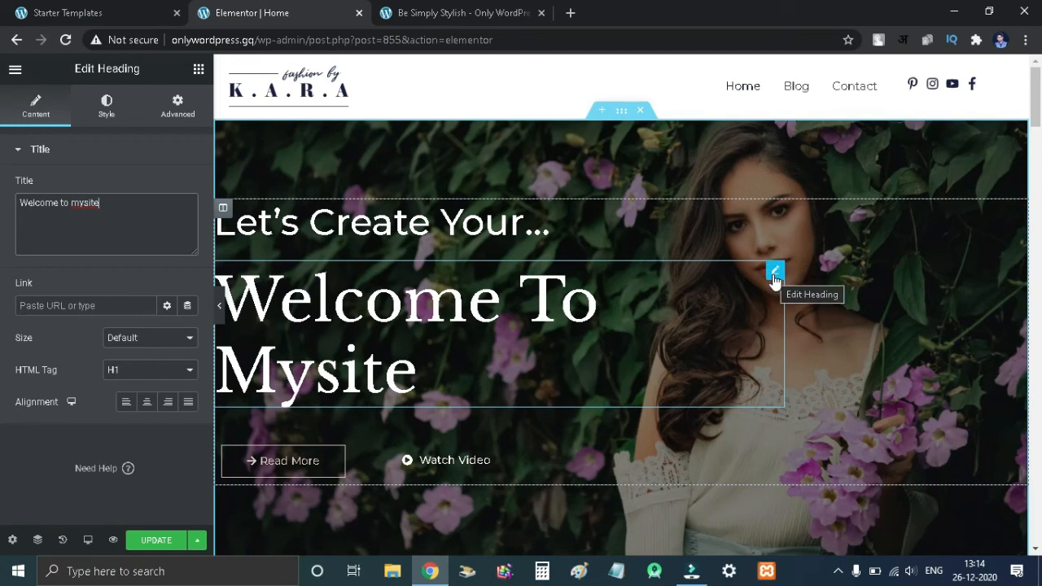
left_click(774, 276)
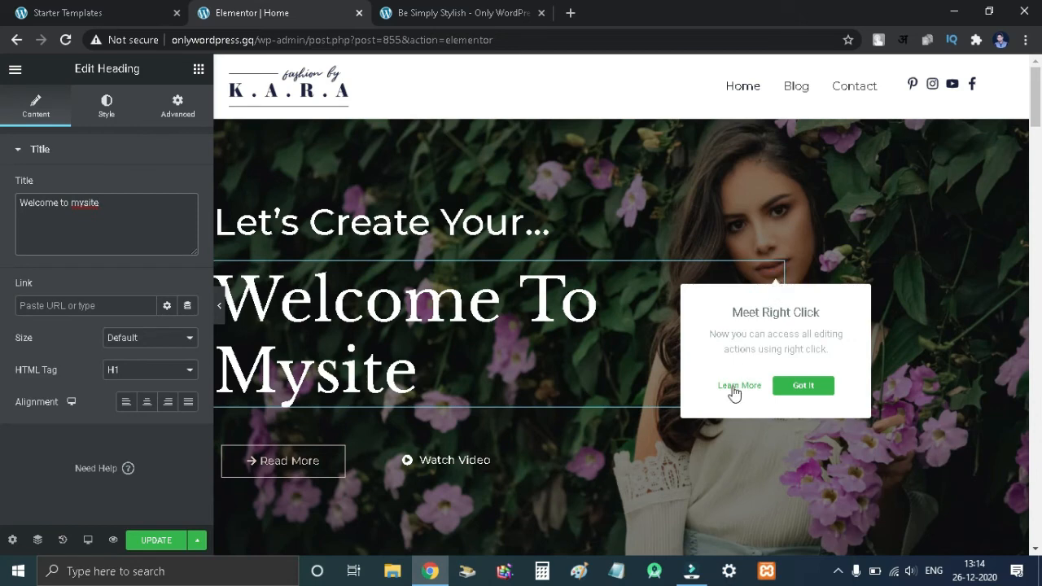
- Select the hero section and open its style settings to reach the background image options
left_click(22, 226)
left_click(437, 127)
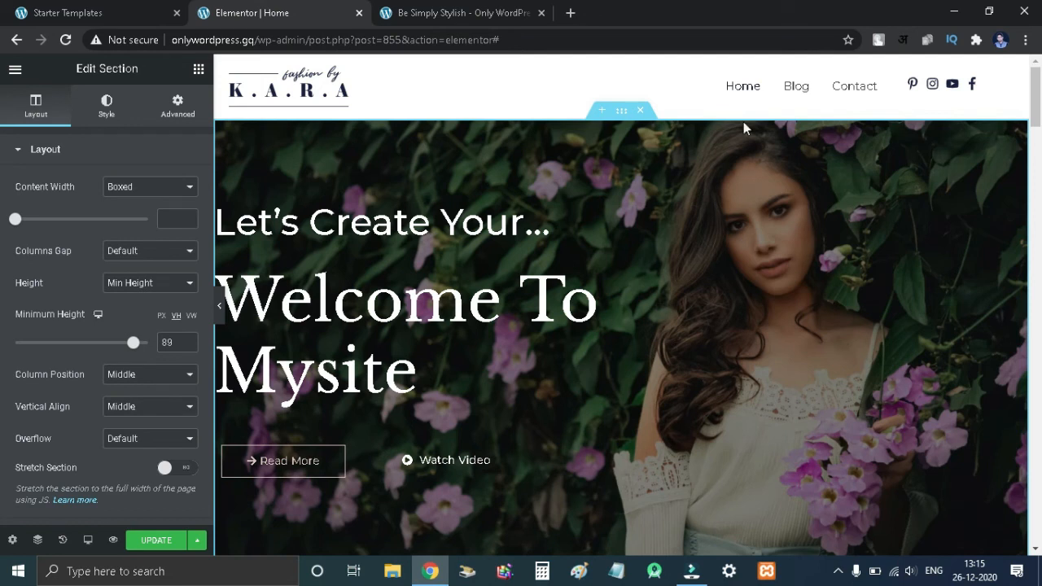
left_click(621, 114)
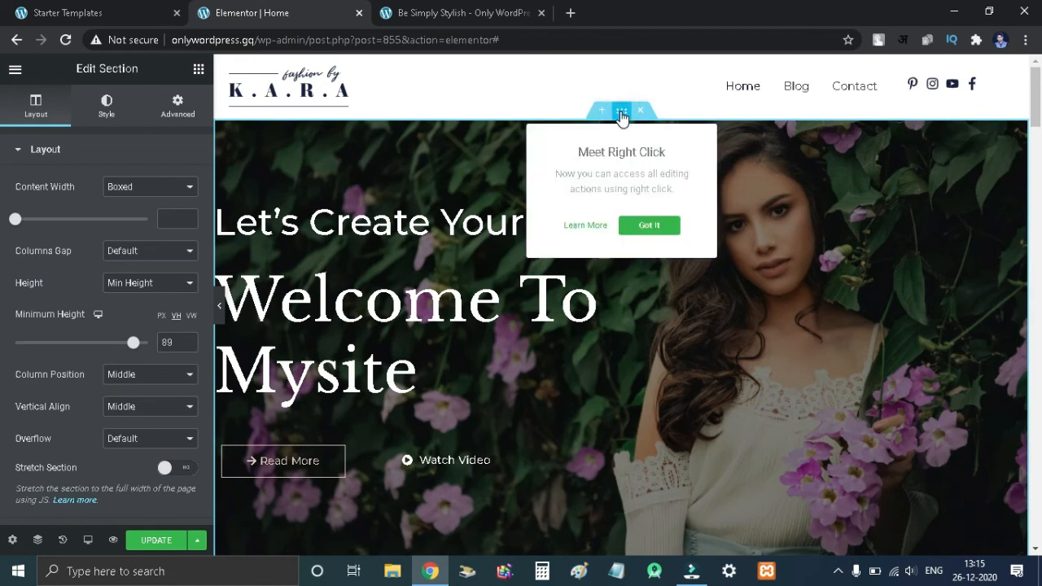
left_click(51, 122)
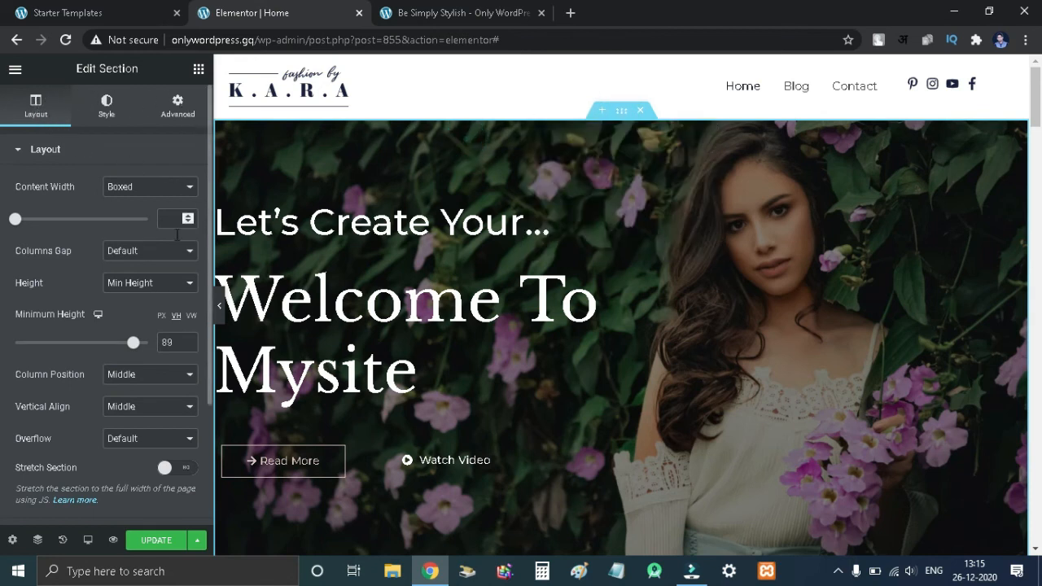
left_click(99, 111)
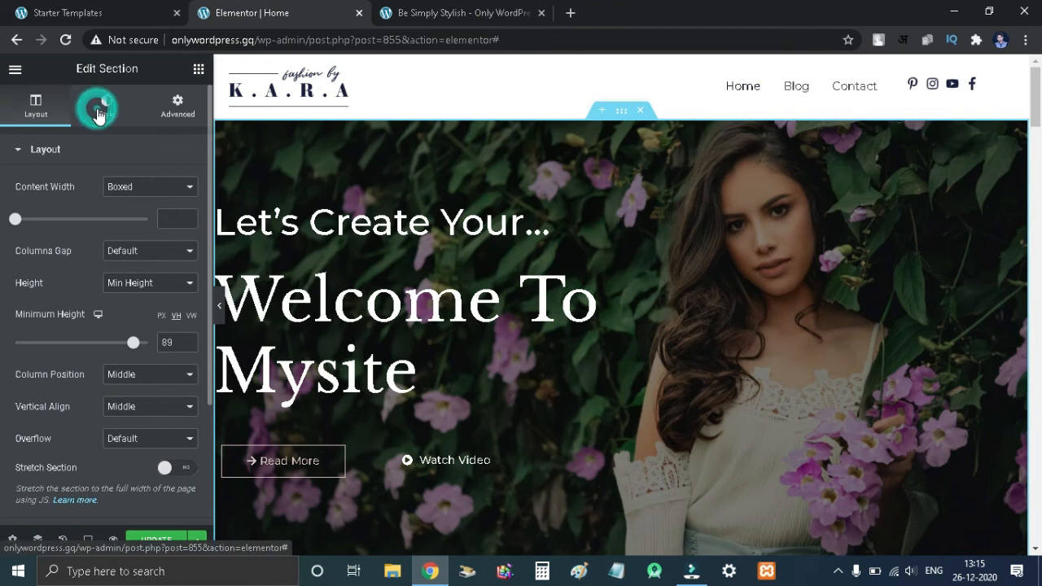
scroll(81, 317, "down", 1)
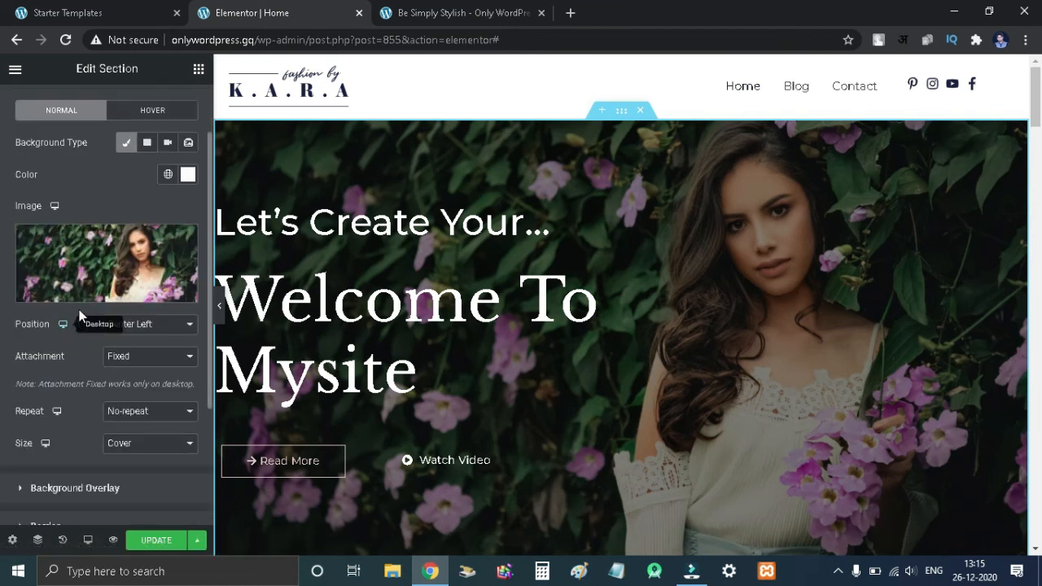
- Browse the media library for a replacement hero background image, then close the media dialog without inserting anything
left_click(118, 294)
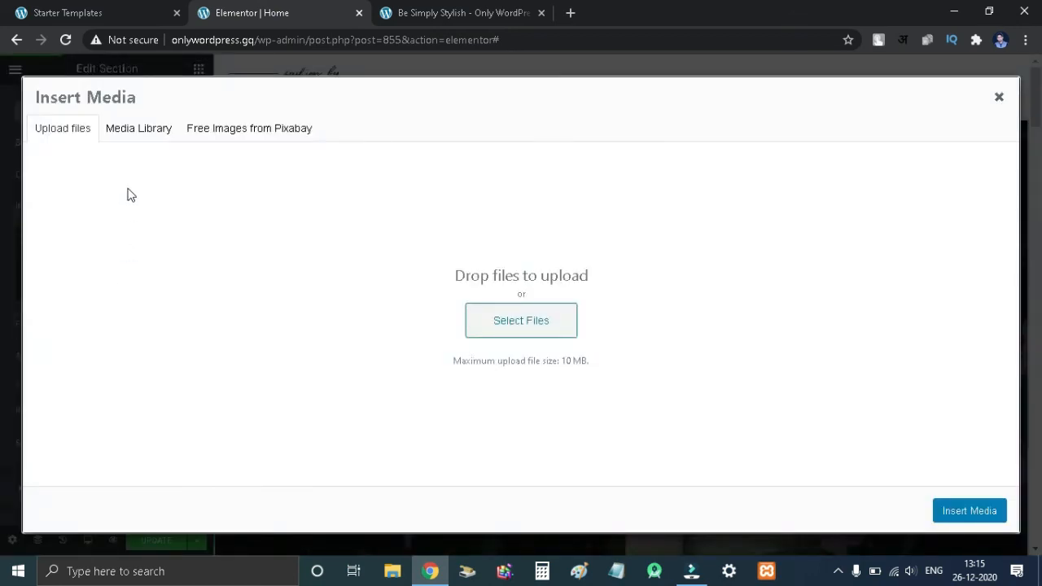
left_click(129, 134)
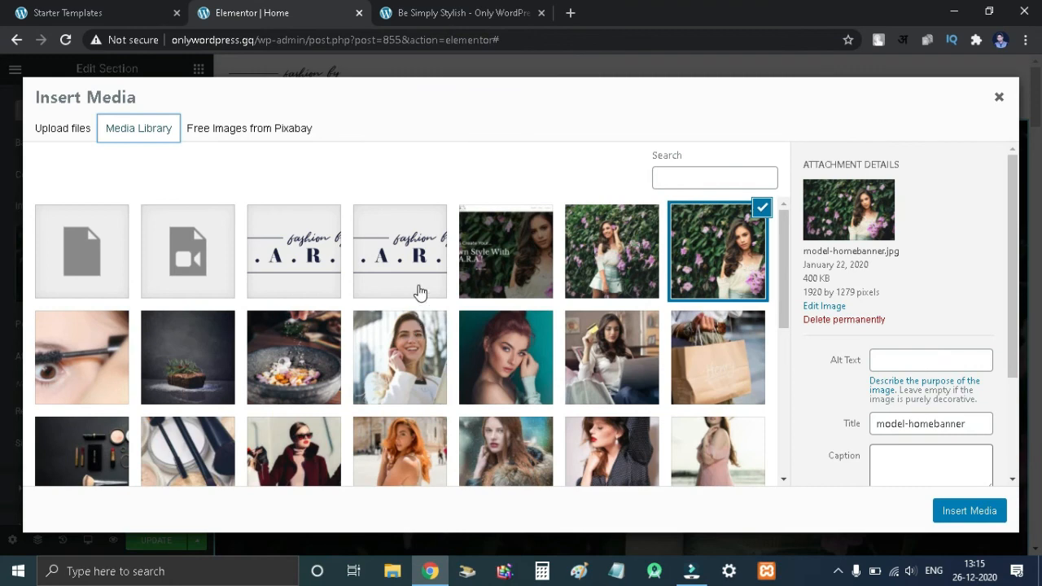
left_click(81, 133)
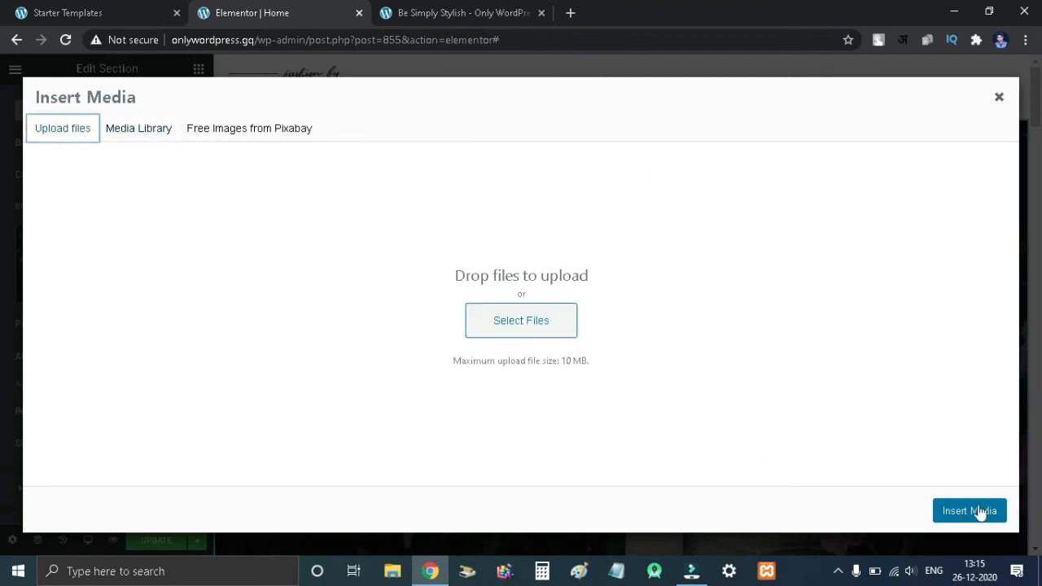
left_click(999, 98)
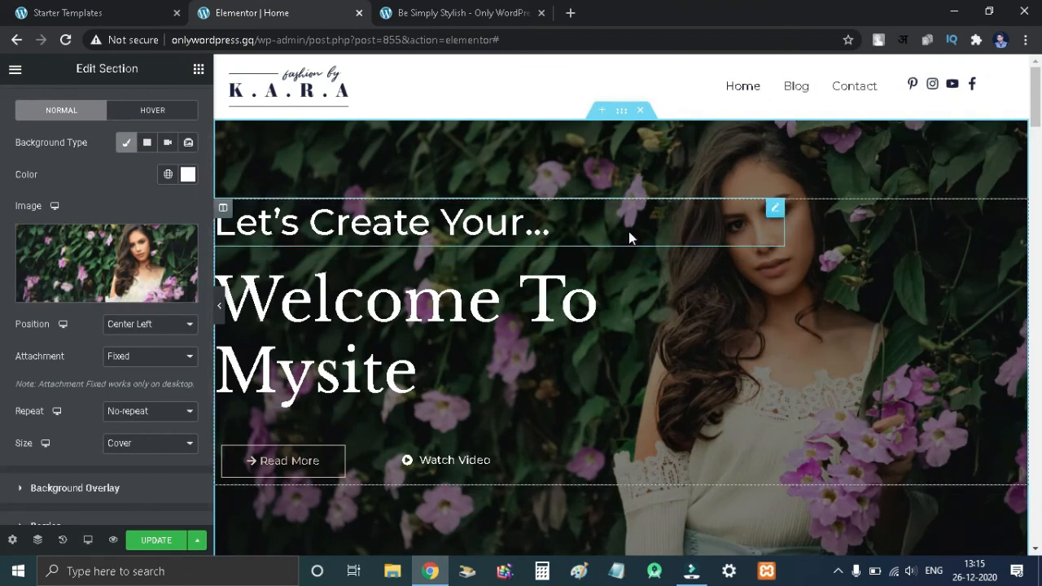
scroll(628, 233, "down", 7)
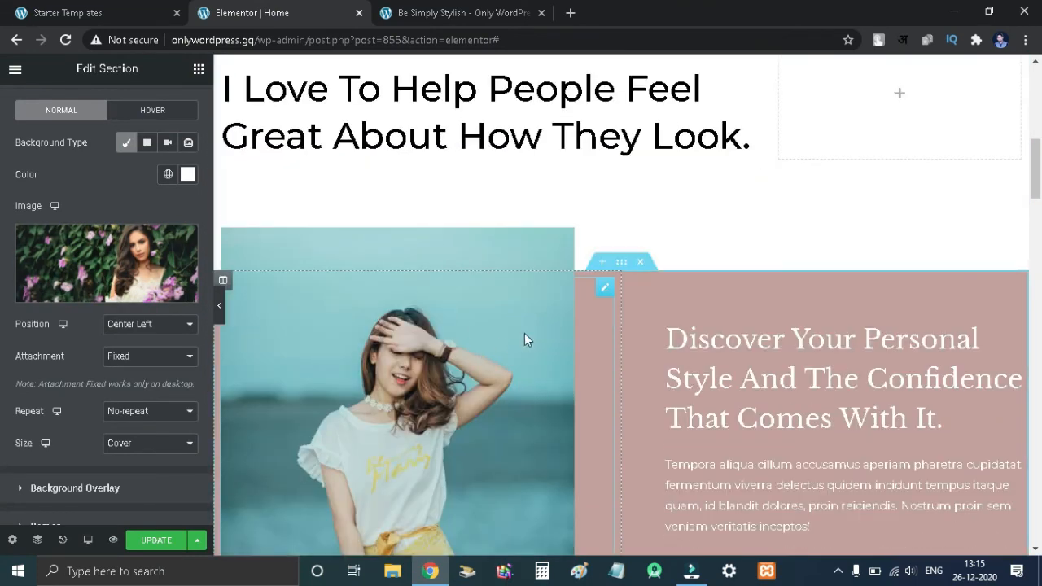